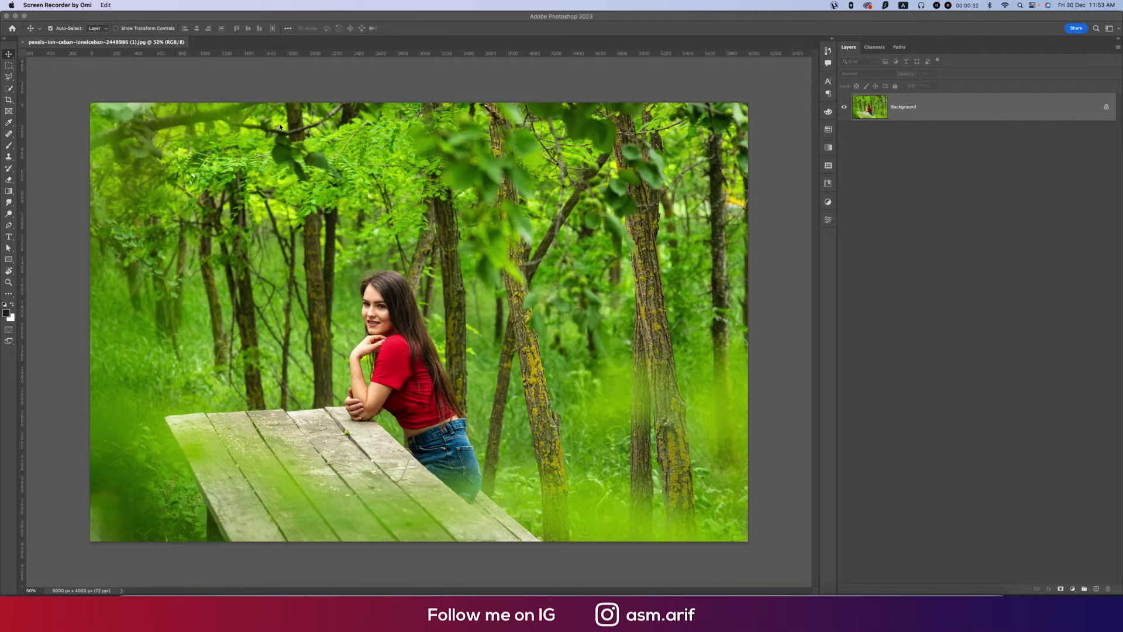
# Bring the Photoshop window with the forest portrait to the front.
pyautogui.click(296, 87)
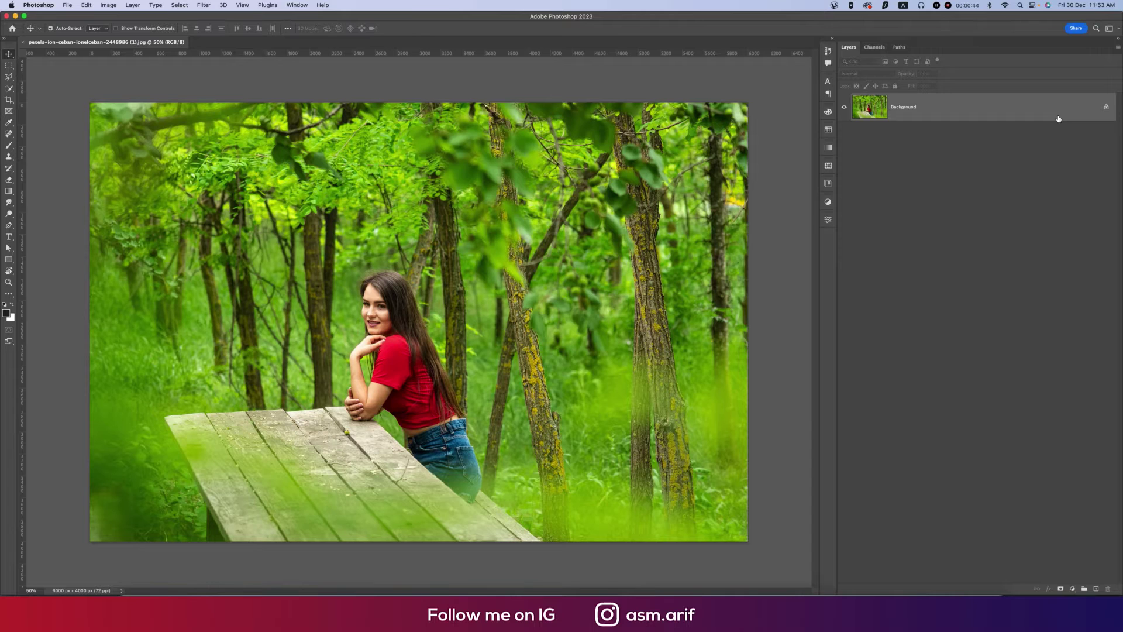
# Duplicate the Background layer and open the copy in the Camera Raw Filter.
pyautogui.moveTo(1060, 119); pyautogui.dragTo(1096, 589)
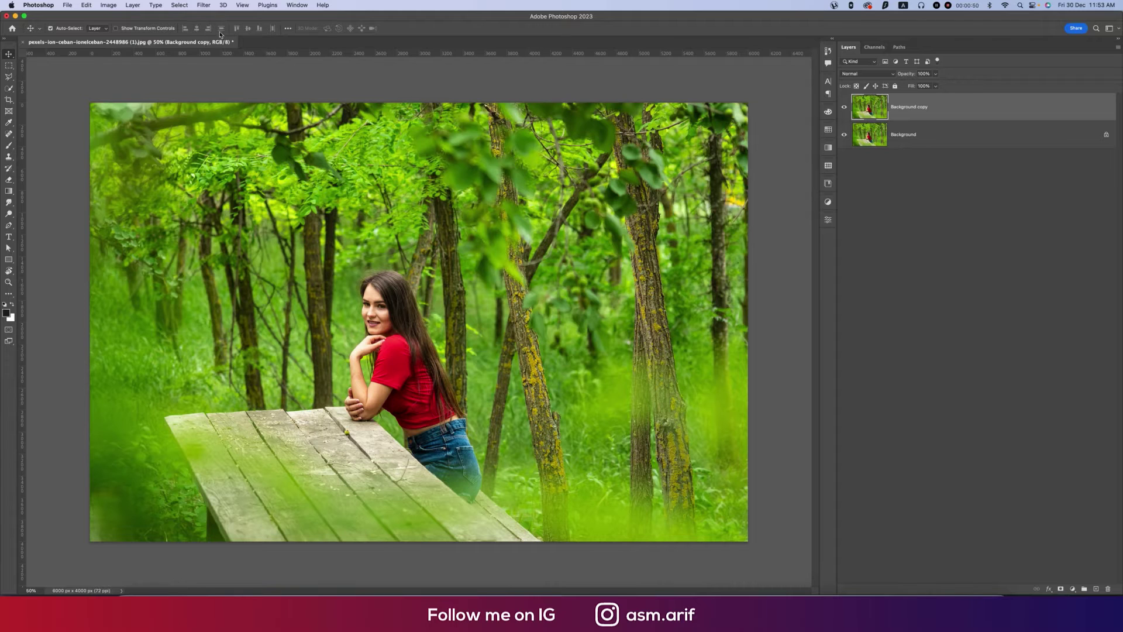
pyautogui.click(205, 6)
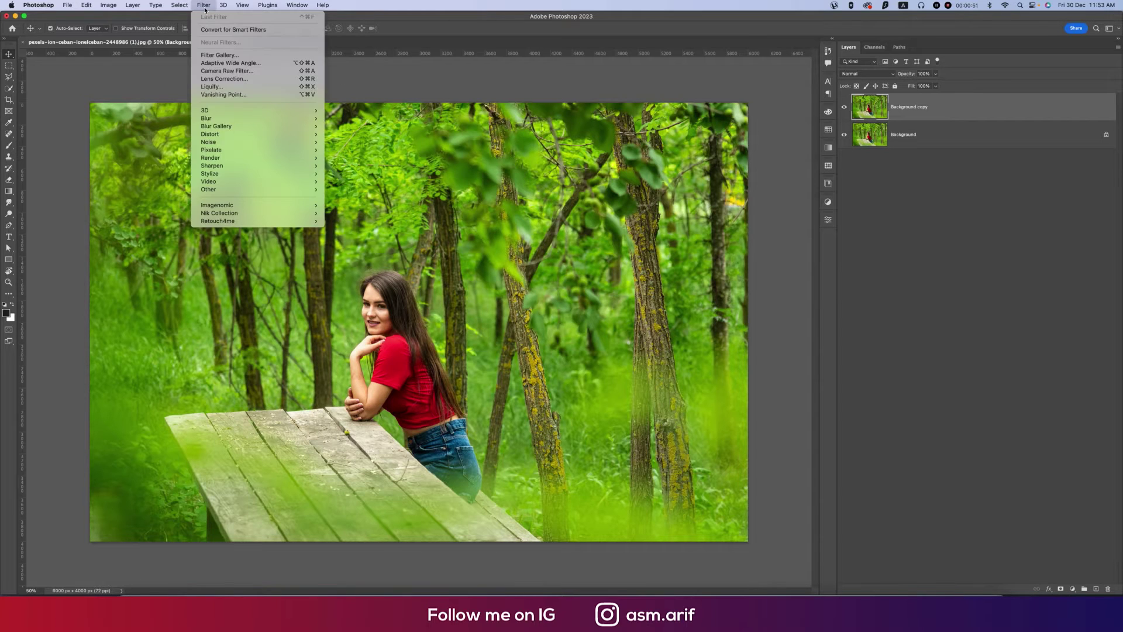
pyautogui.click(226, 72)
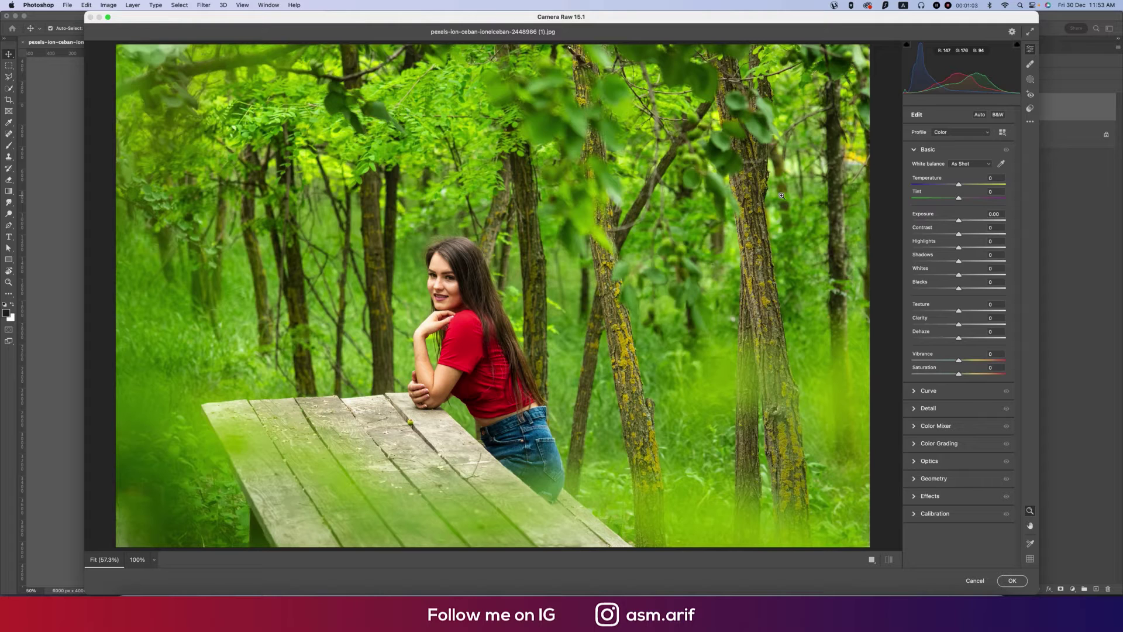
# Open Color Mixer HSL and look through the Hue, Saturation and Luminance tabs.
pyautogui.click(930, 426)
pyautogui.click(942, 230)
pyautogui.click(917, 230)
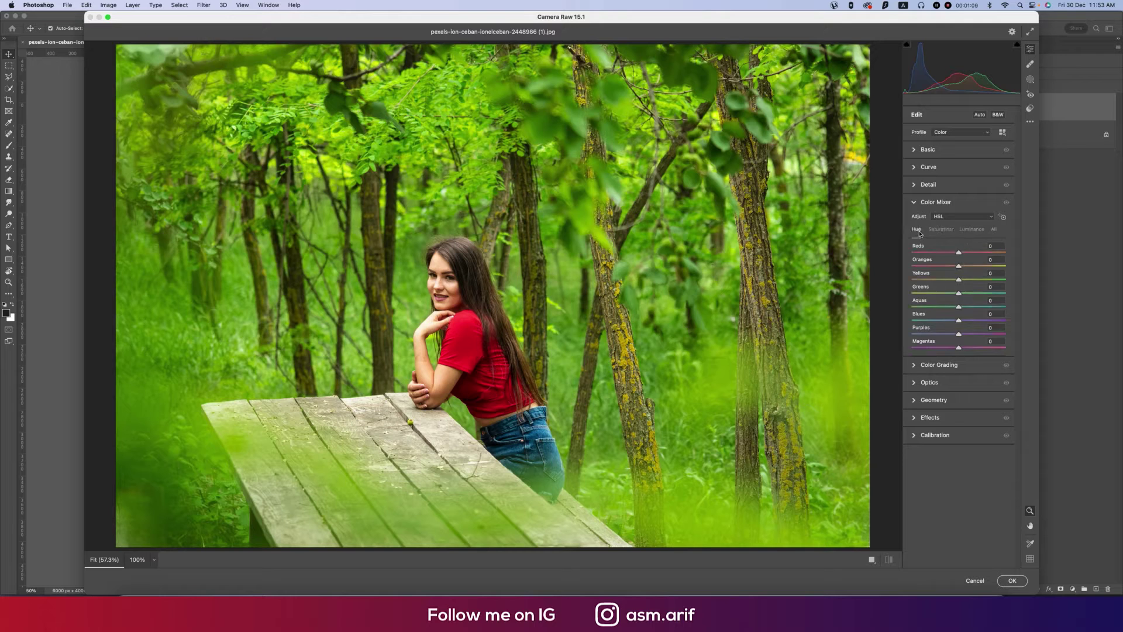
pyautogui.click(940, 230)
pyautogui.click(972, 230)
pyautogui.click(919, 231)
pyautogui.click(940, 230)
pyautogui.click(970, 230)
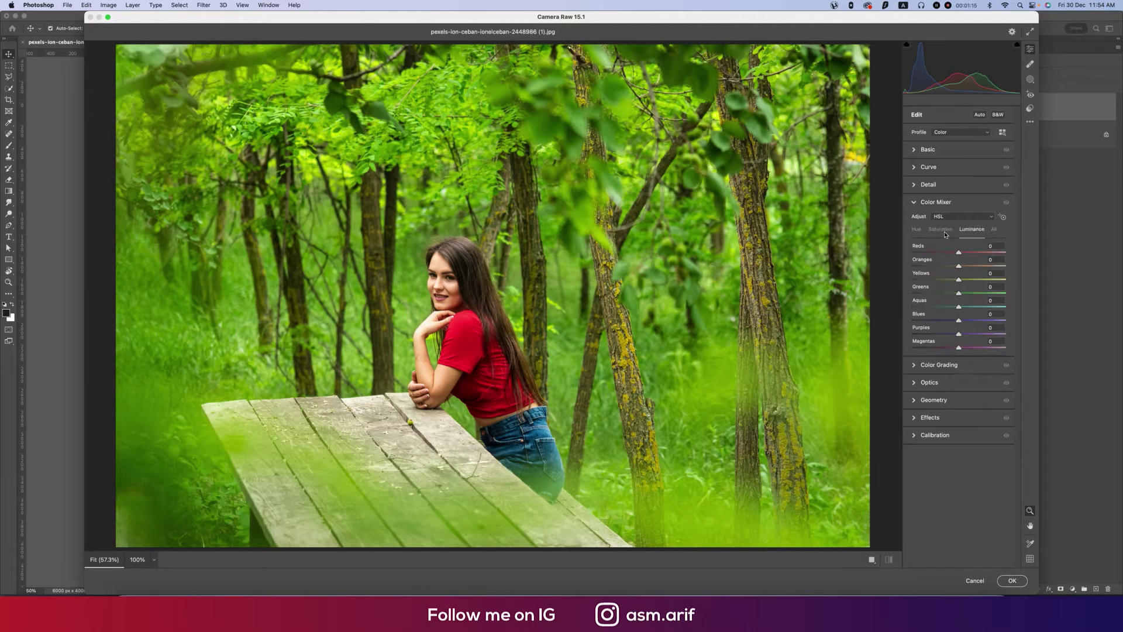
pyautogui.click(917, 231)
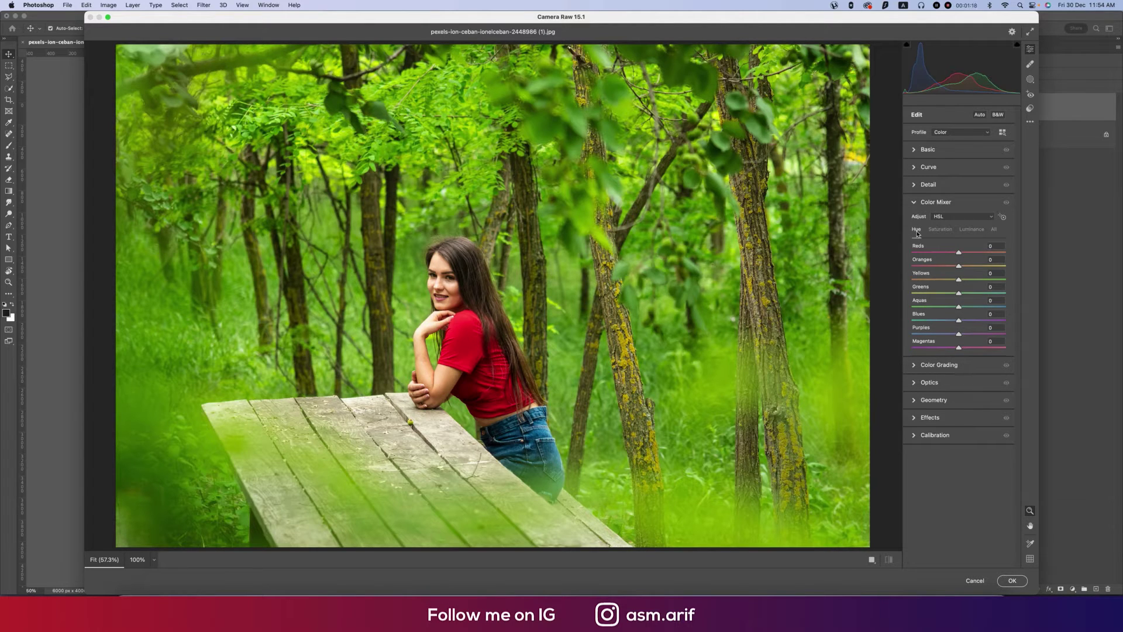
# Shift the Reds hue to +52 and Greens to +85, and adjust the Aquas hue.
pyautogui.moveTo(959, 253); pyautogui.dragTo(984, 256)
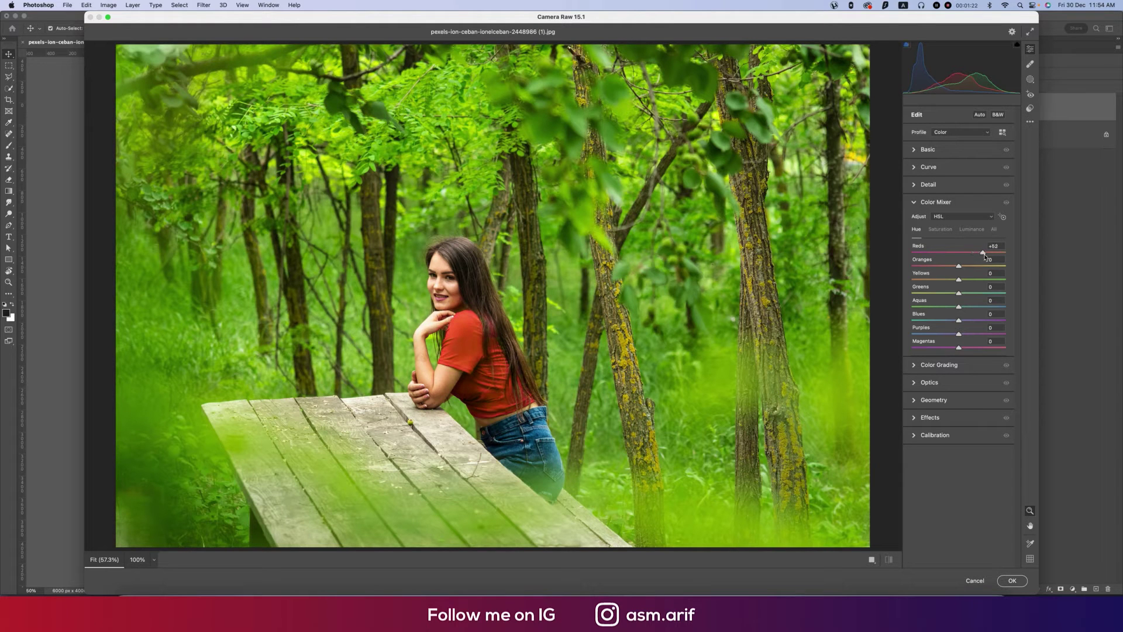
pyautogui.moveTo(959, 293); pyautogui.dragTo(1001, 300)
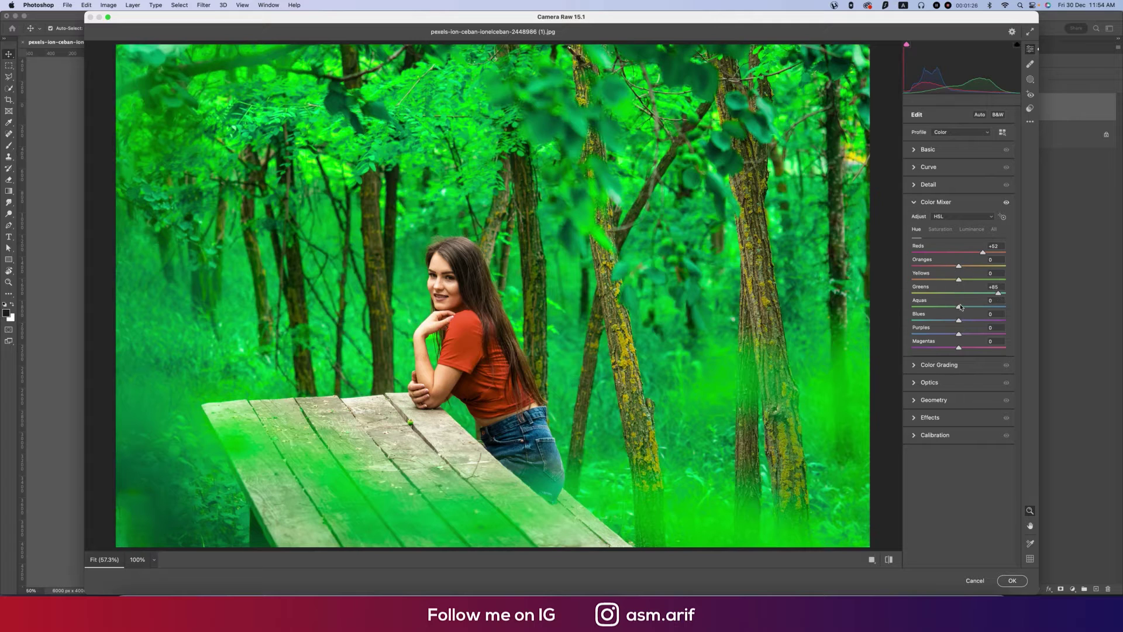
pyautogui.moveTo(960, 308); pyautogui.dragTo(938, 324)
# Set saturation Yellows −100, Greens −70, Aquas −100, and luminance Greens +7, Aquas −14.
pyautogui.click(948, 232)
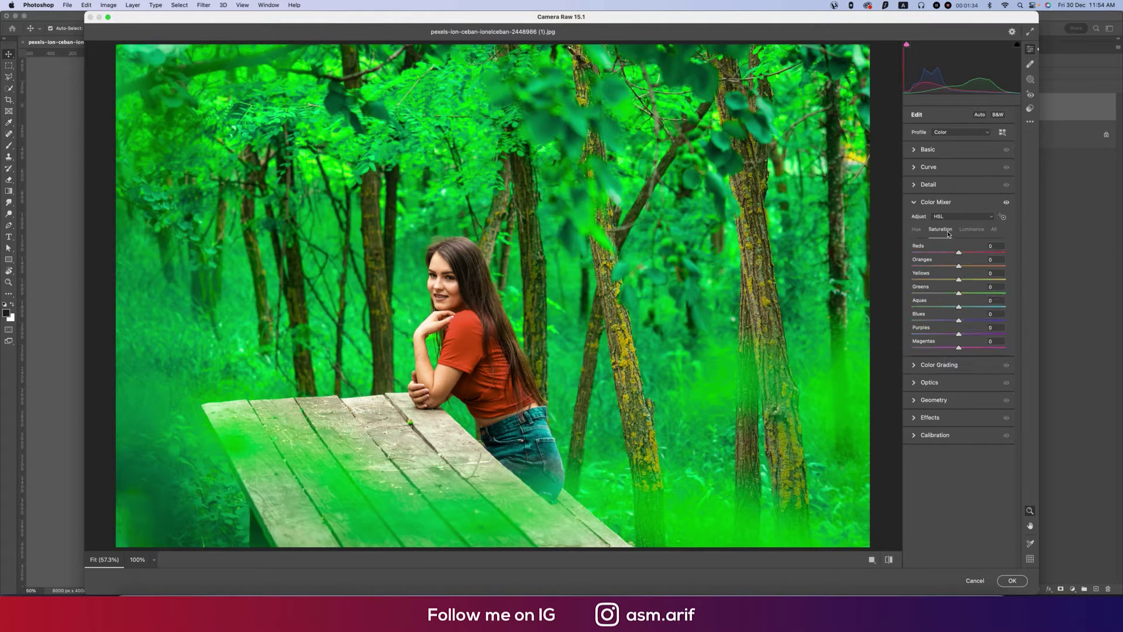
pyautogui.moveTo(960, 298); pyautogui.dragTo(911, 306)
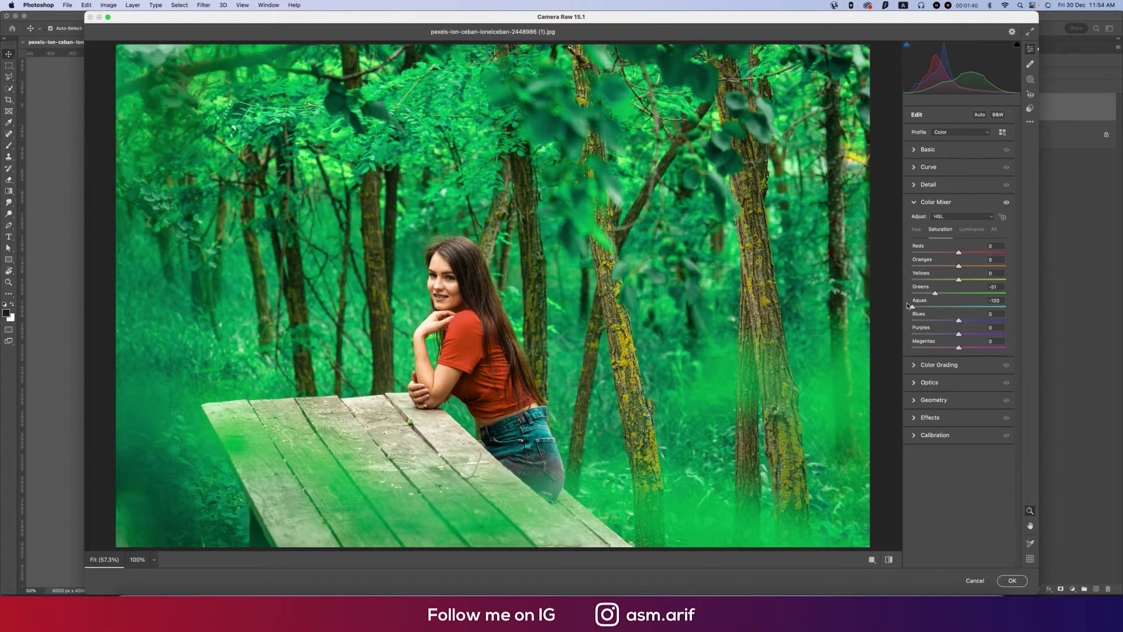
pyautogui.click(971, 229)
pyautogui.moveTo(961, 307); pyautogui.dragTo(872, 291)
pyautogui.click(940, 229)
pyautogui.moveTo(958, 280); pyautogui.dragTo(925, 295)
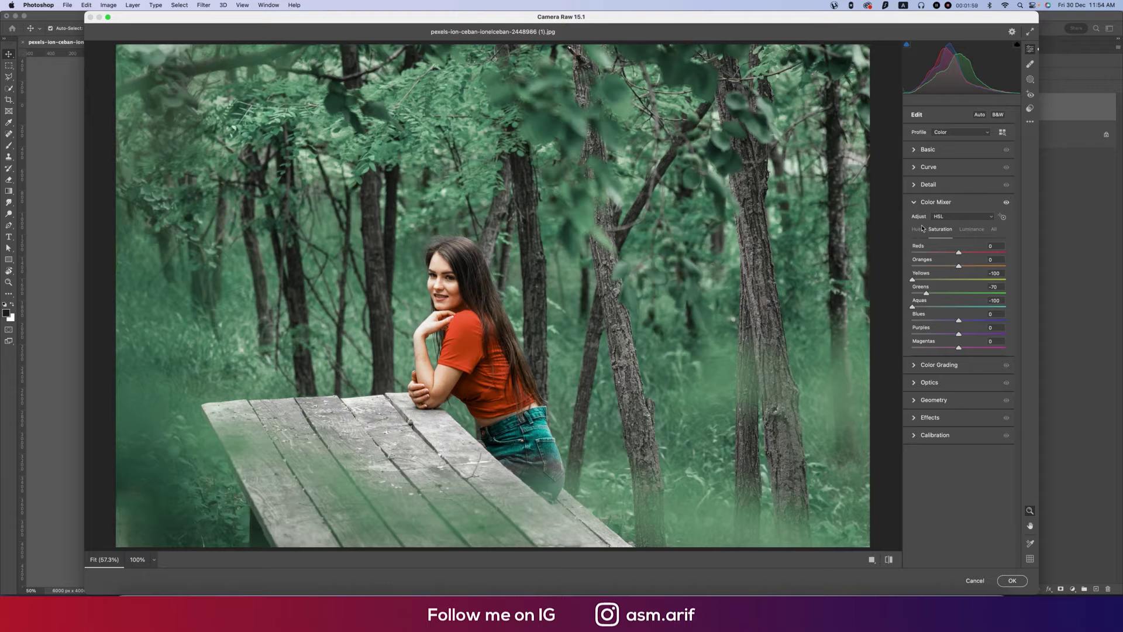
pyautogui.click(970, 229)
pyautogui.moveTo(958, 298)
pyautogui.mouseDown()
pyautogui.moveTo(972, 298)
pyautogui.moveTo(962, 303)
pyautogui.mouseUp()
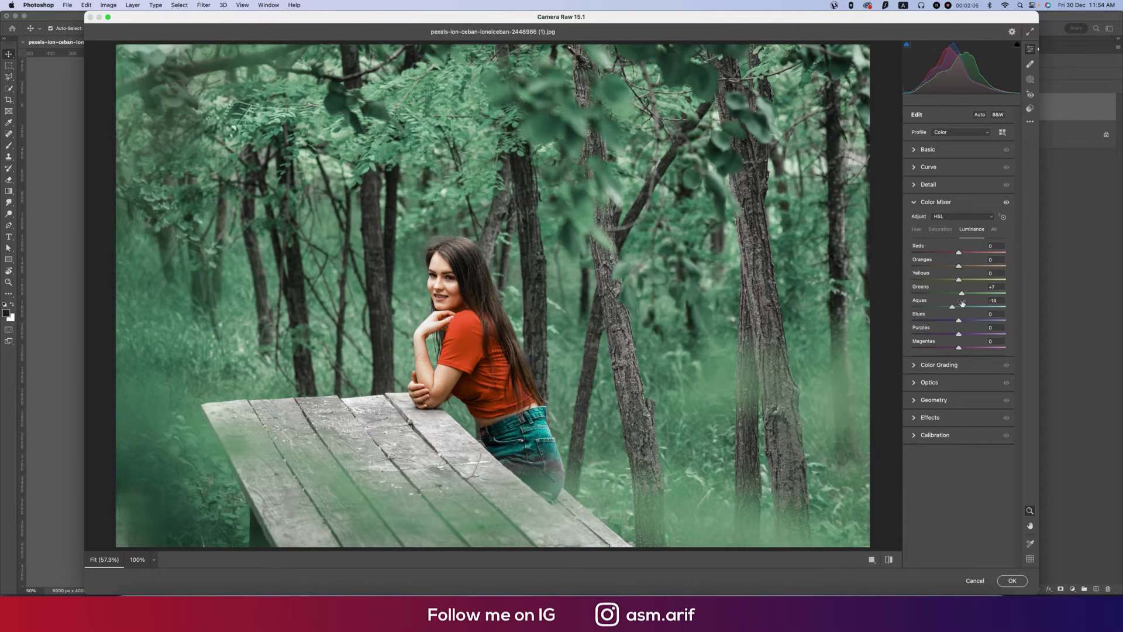
# Lift Oranges luminance to +10 and Reds luminance to +16 to brighten skin and shirt.
pyautogui.click(940, 230)
pyautogui.click(916, 229)
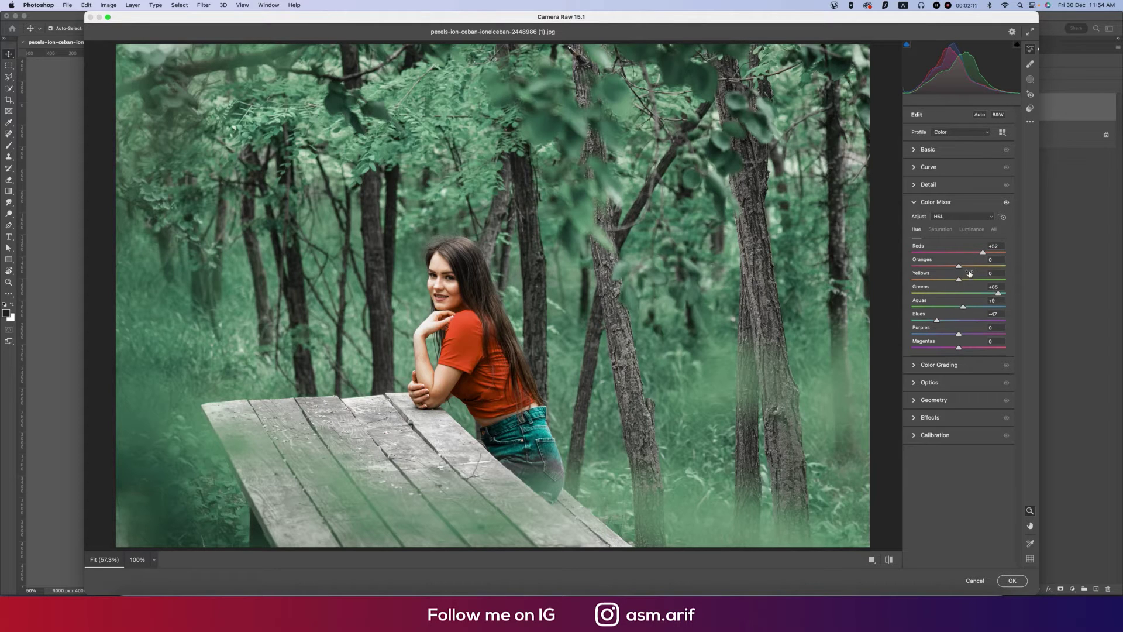
pyautogui.click(967, 231)
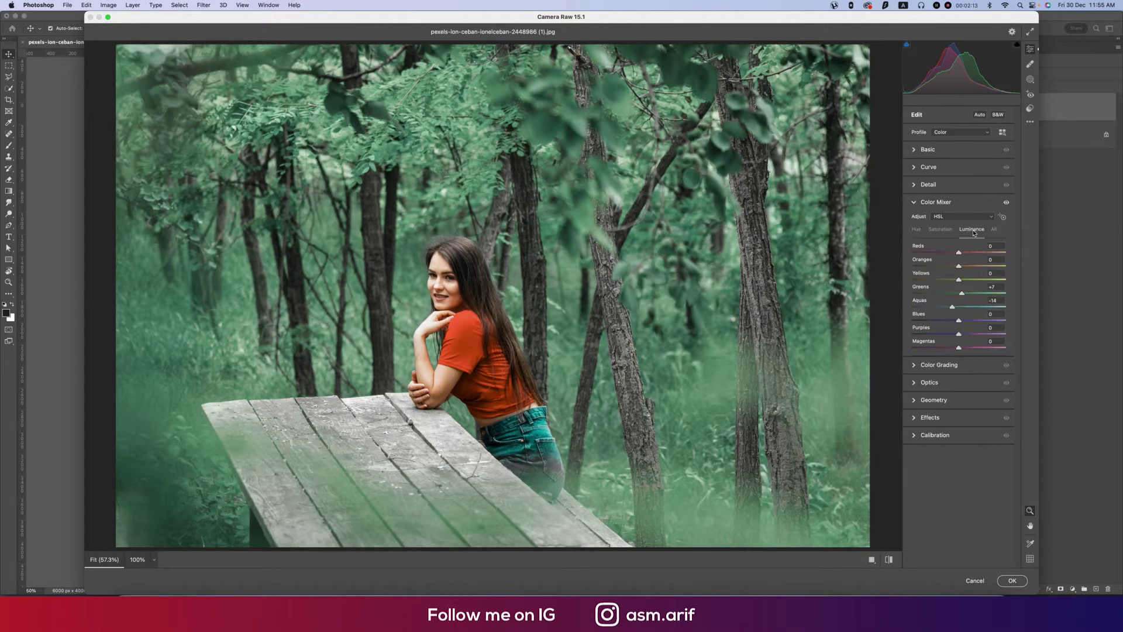
pyautogui.click(973, 269)
pyautogui.moveTo(972, 268); pyautogui.dragTo(964, 268)
pyautogui.click(963, 253)
pyautogui.moveTo(964, 256)
pyautogui.mouseDown()
pyautogui.moveTo(954, 256)
pyautogui.moveTo(966, 256)
pyautogui.mouseUp()
pyautogui.click(914, 203)
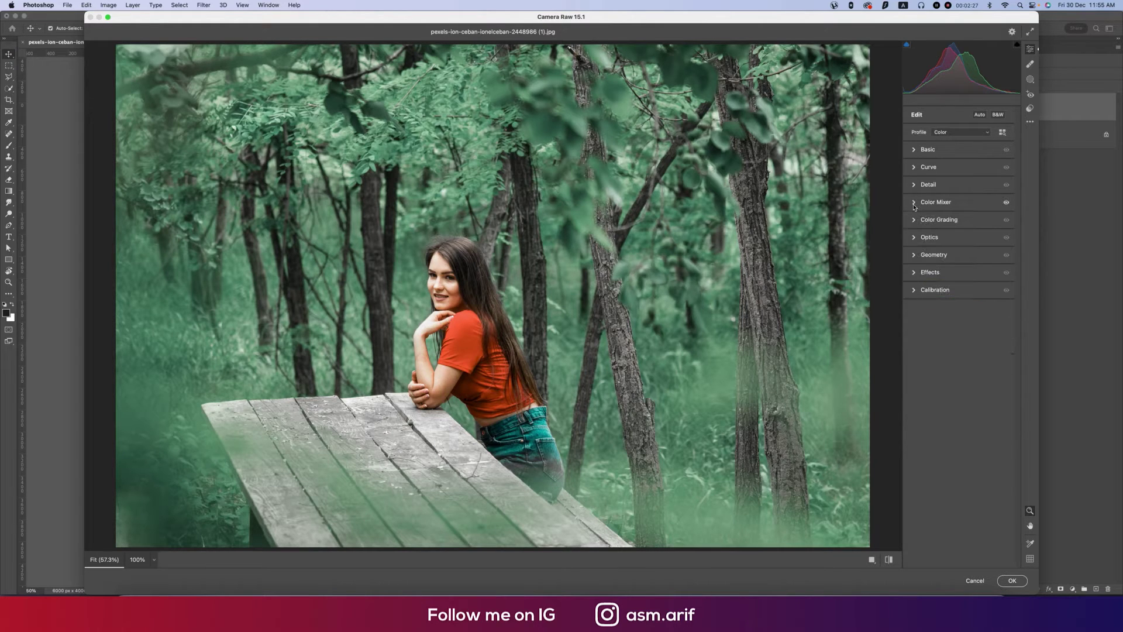
# In Color Grading, tint the shadows green at hue 144 with saturation 10.
pyautogui.click(914, 221)
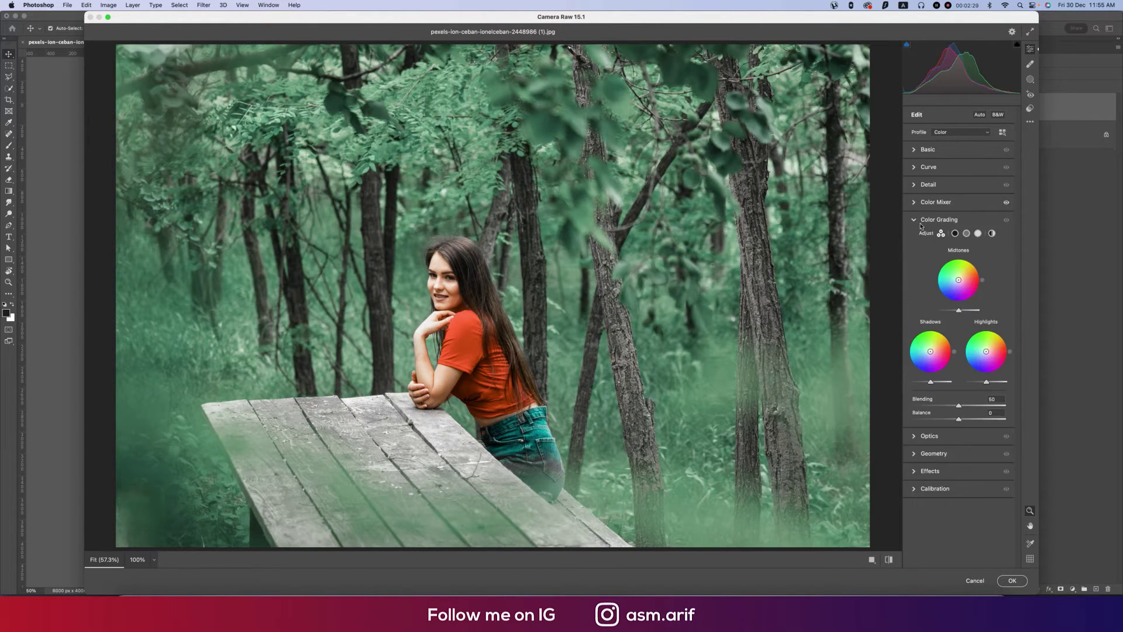
pyautogui.click(955, 233)
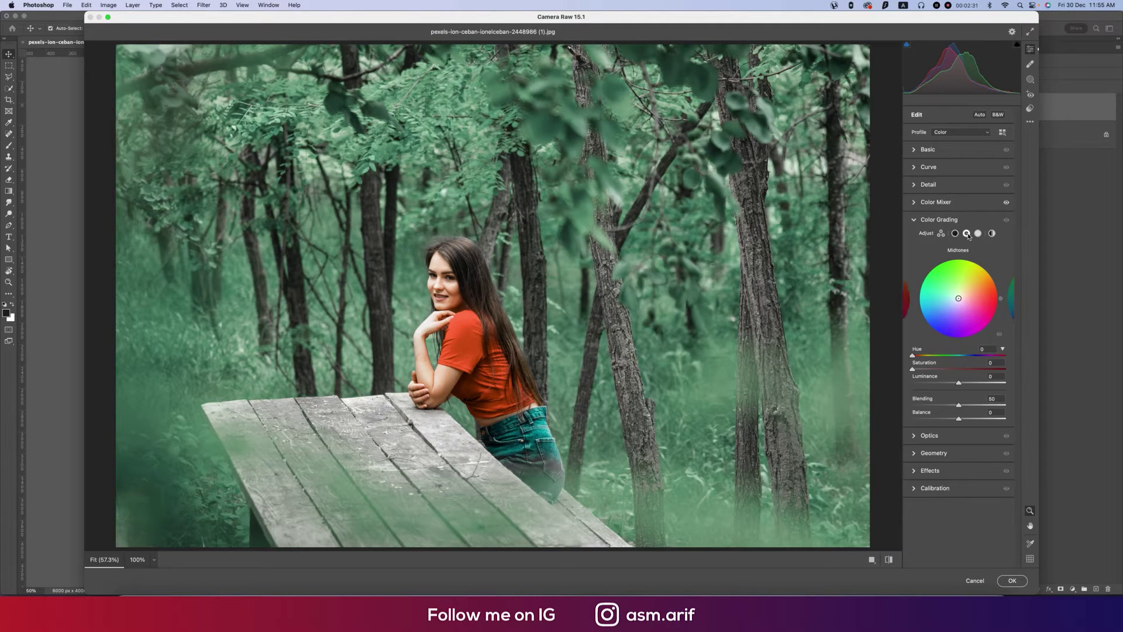
pyautogui.click(978, 234)
pyautogui.click(956, 234)
pyautogui.click(991, 363)
pyautogui.write('10')
pyautogui.moveTo(914, 357)
pyautogui.mouseDown()
pyautogui.moveTo(989, 366)
pyautogui.moveTo(950, 364)
pyautogui.mouseUp()
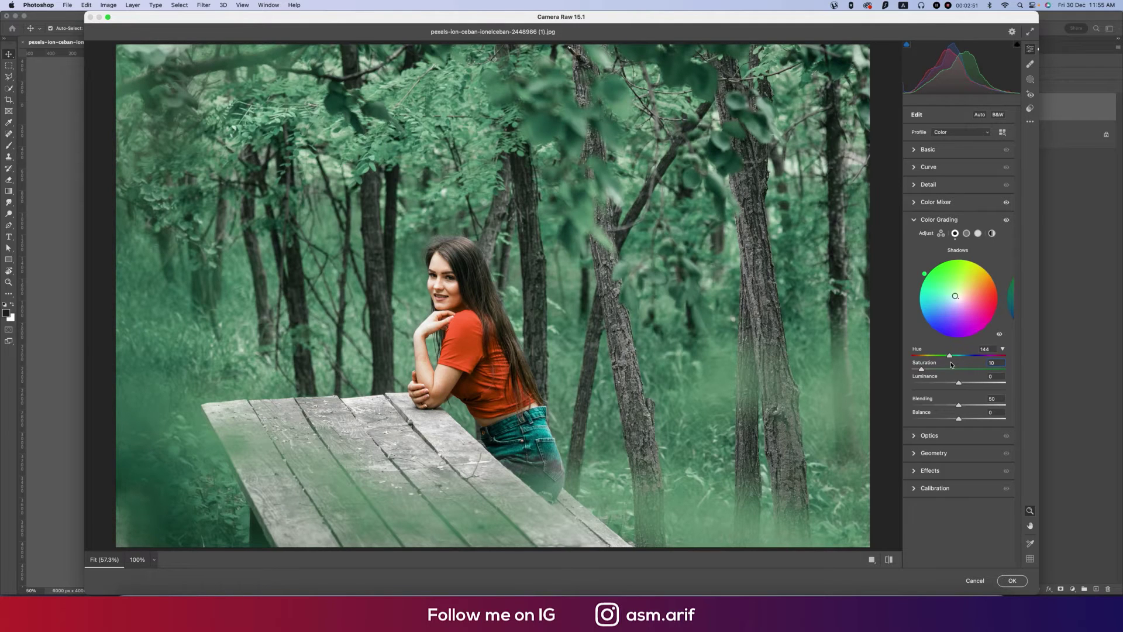
# Tint the midtones toward magenta at hue 326 with saturation 10.
pyautogui.click(966, 233)
pyautogui.write('10')
pyautogui.press('Return')
pyautogui.moveTo(913, 357); pyautogui.dragTo(999, 365)
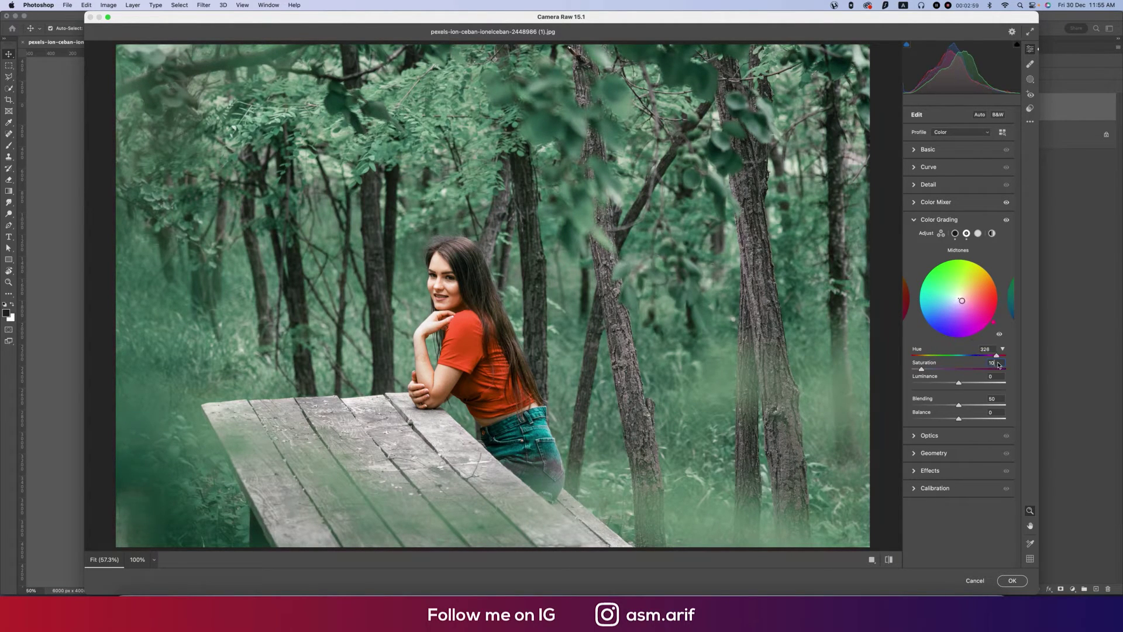
# Set the highlights to hue 65 with saturation 10.
pyautogui.click(978, 234)
pyautogui.click(993, 364)
pyautogui.click(988, 363)
pyautogui.write('10')
pyautogui.moveTo(912, 355); pyautogui.dragTo(944, 358)
# Calibrate primaries: Red hue −16, Green hue +29, Blue hue −33, each saturation +10.
pyautogui.click(916, 220)
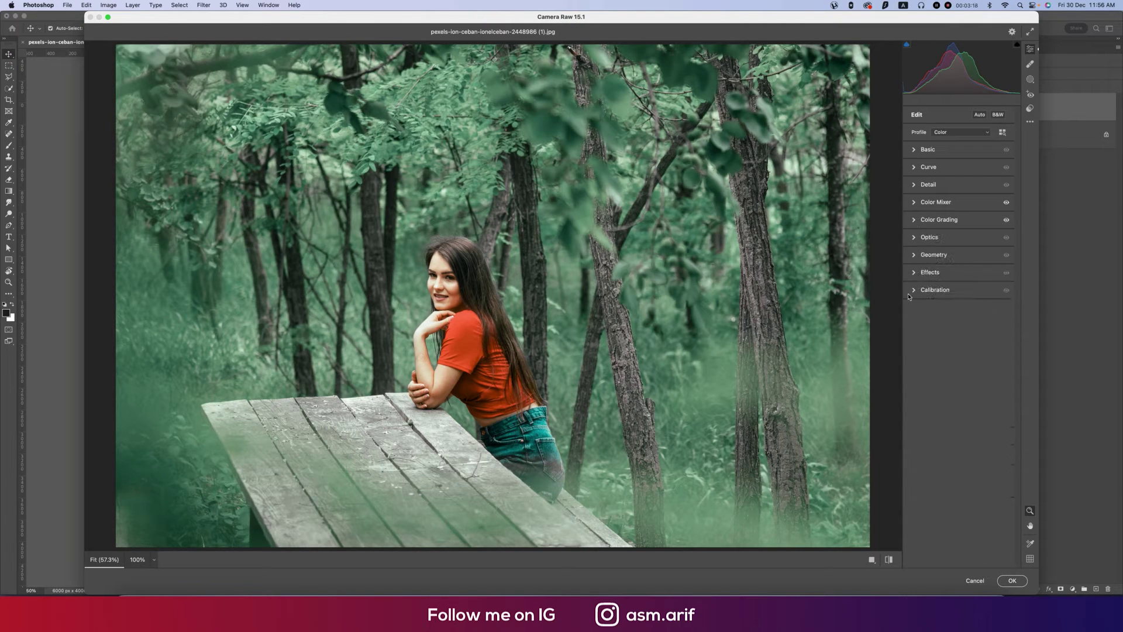
pyautogui.click(913, 290)
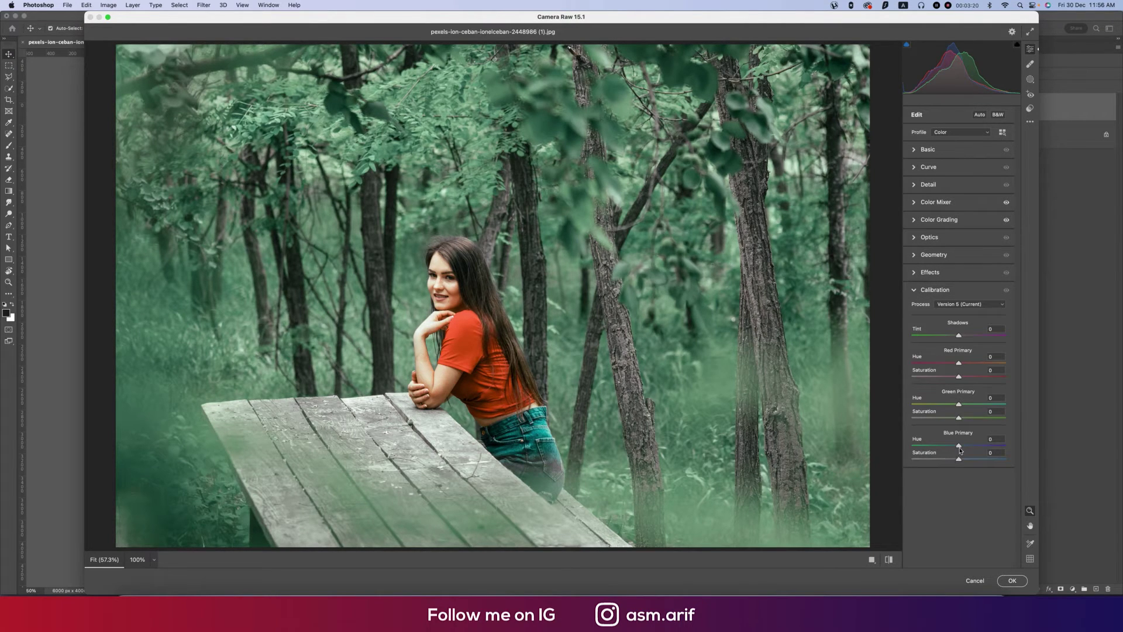
pyautogui.moveTo(959, 446)
pyautogui.mouseDown()
pyautogui.moveTo(914, 446)
pyautogui.moveTo(969, 456)
pyautogui.mouseUp()
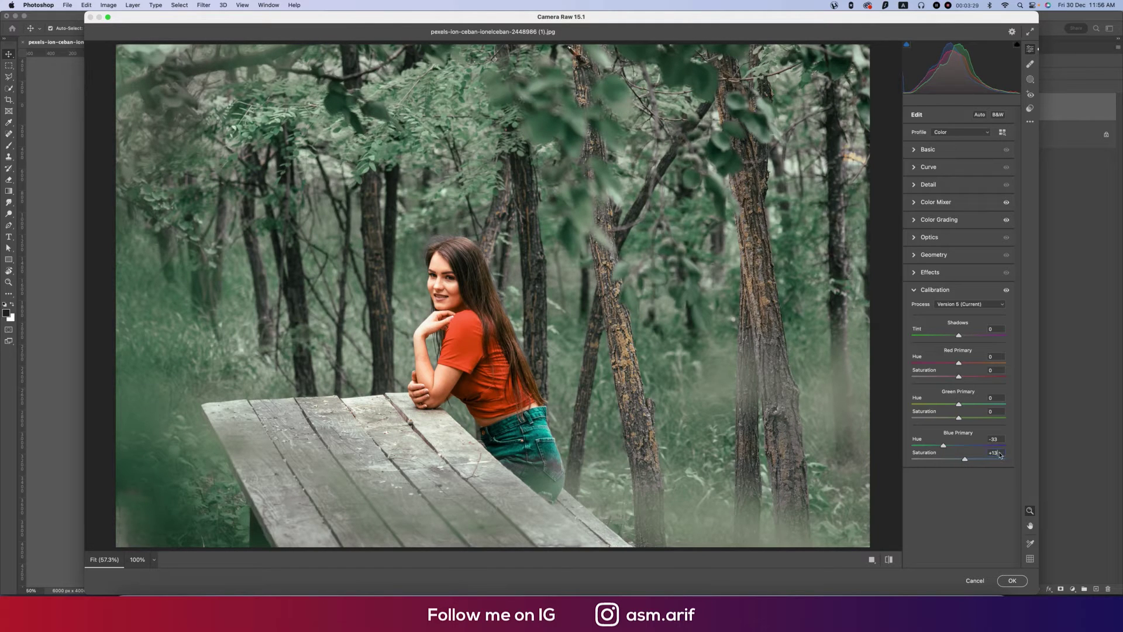
pyautogui.moveTo(959, 405)
pyautogui.mouseDown()
pyautogui.moveTo(927, 404)
pyautogui.moveTo(949, 405)
pyautogui.mouseUp()
pyautogui.click(993, 411)
pyautogui.write('10')
pyautogui.click(996, 370)
pyautogui.write('10')
pyautogui.moveTo(959, 363); pyautogui.dragTo(975, 410)
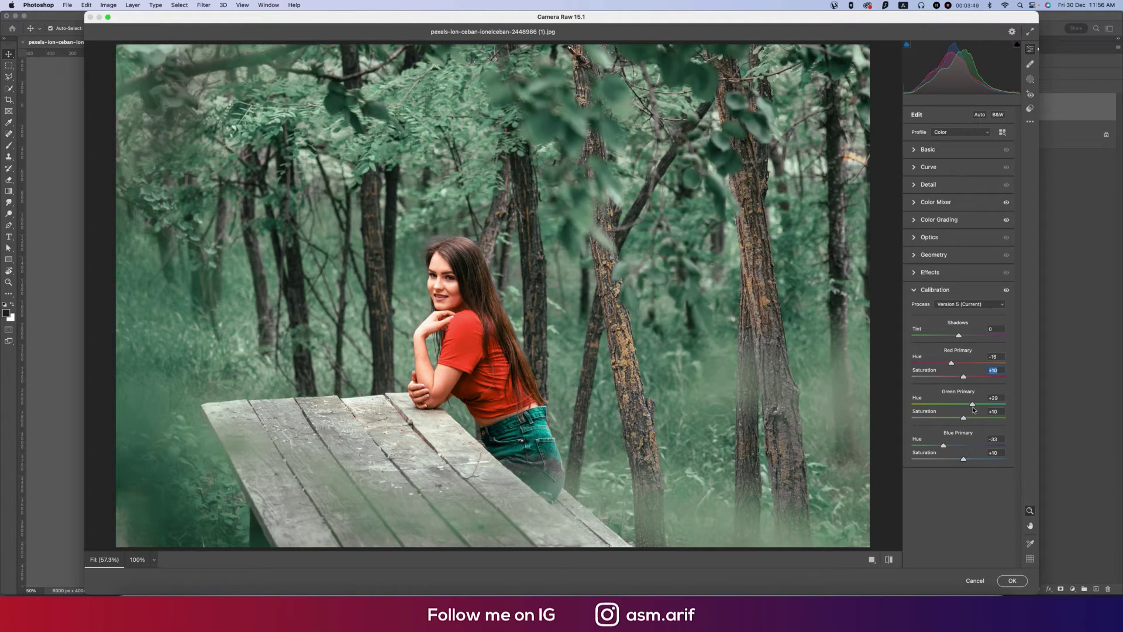
pyautogui.click(918, 151)
# Cool Temperature to −8, add Dehaze +16, and add two points on the Point Curve.
pyautogui.moveTo(959, 185); pyautogui.dragTo(949, 251)
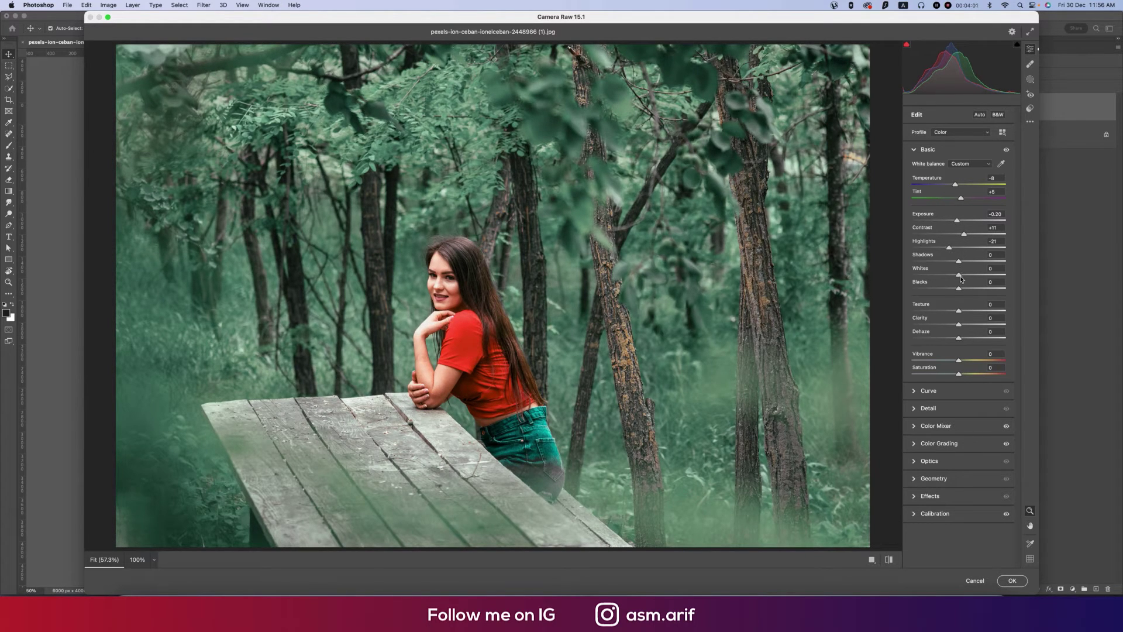
pyautogui.moveTo(965, 342); pyautogui.dragTo(967, 340)
pyautogui.click(918, 391)
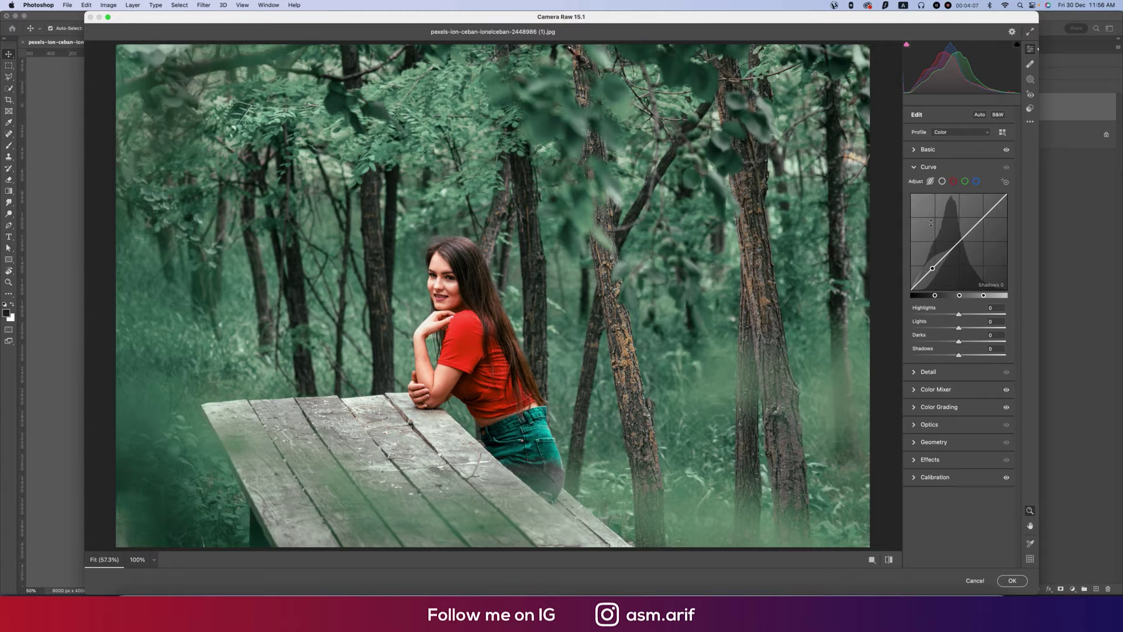
pyautogui.click(942, 181)
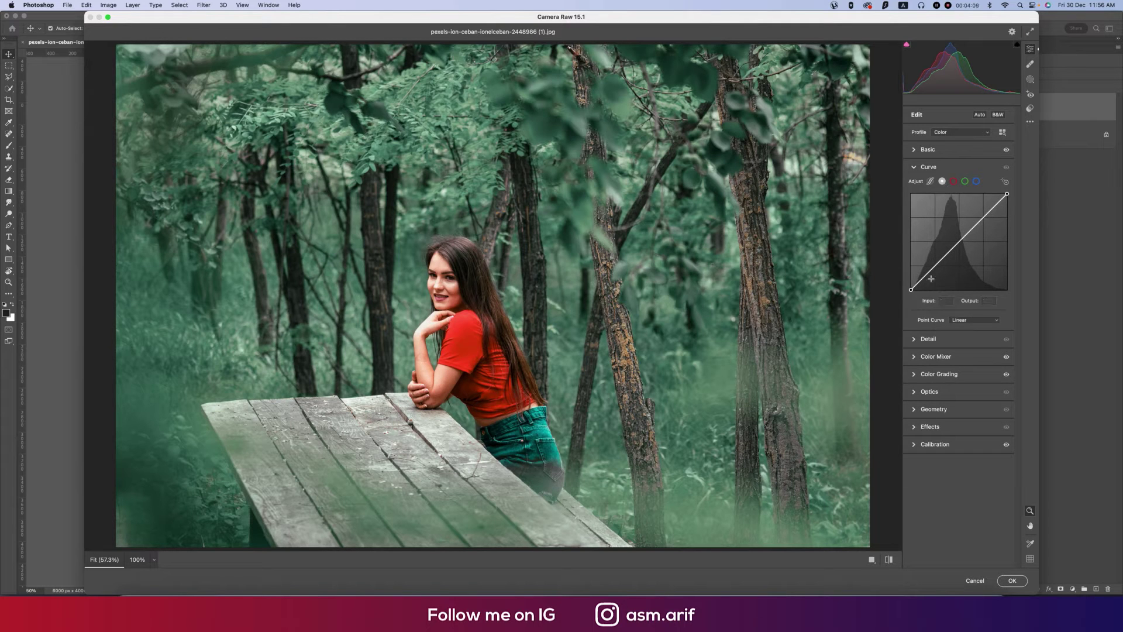
pyautogui.moveTo(937, 262); pyautogui.dragTo(911, 280)
pyautogui.click(972, 234)
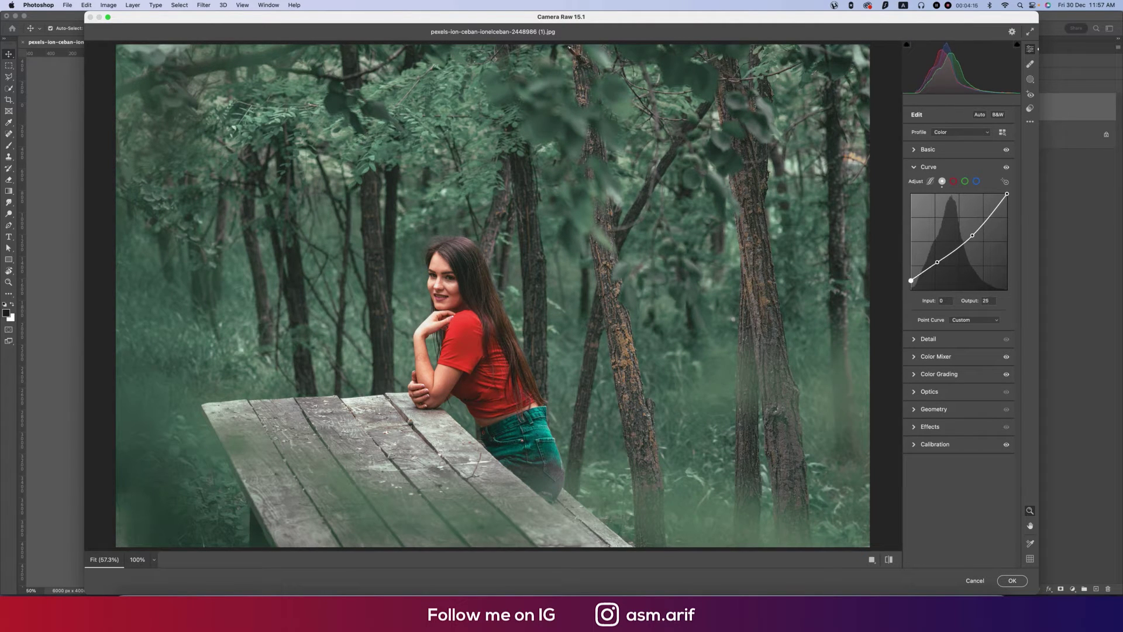
# Lift Blacks to +25 and set Color Noise Reduction to 23.
pyautogui.click(918, 151)
pyautogui.moveTo(968, 290); pyautogui.dragTo(972, 289)
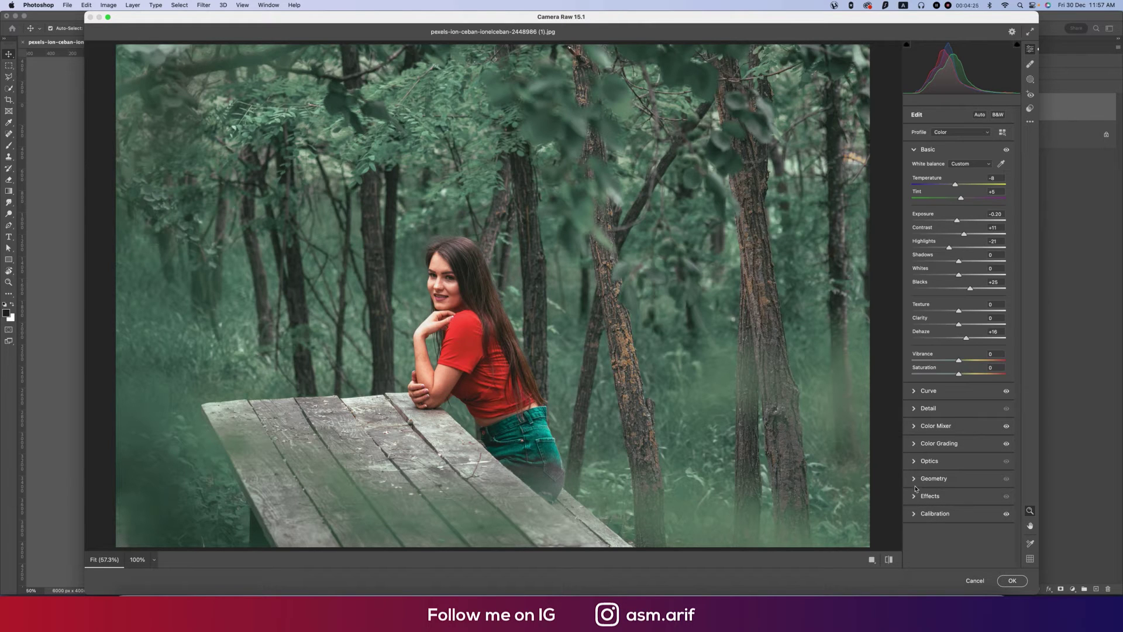
pyautogui.click(916, 409)
pyautogui.click(933, 241)
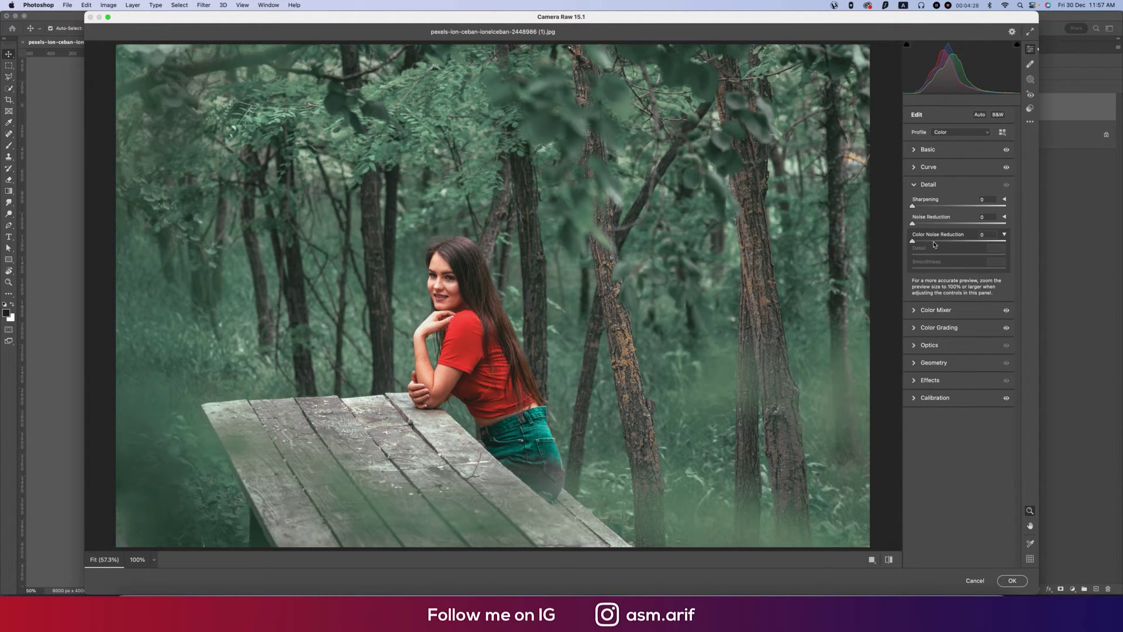
# Raise Contrast to +63, set Whites to +17, and reduce Vibrance to −25.
pyautogui.click(915, 151)
pyautogui.moveTo(980, 235); pyautogui.dragTo(968, 278)
pyautogui.moveTo(959, 361); pyautogui.dragTo(946, 362)
pyautogui.moveTo(947, 362); pyautogui.dragTo(948, 361)
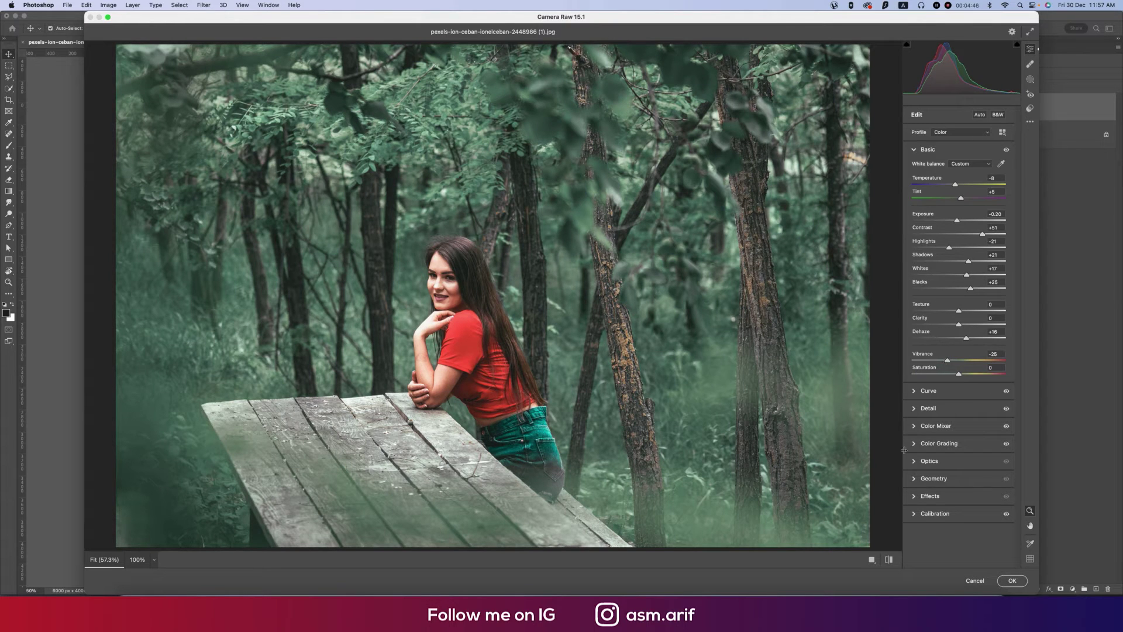
# Review the Color Mixer HSL values and lower Greens luminance from +7 to +2.
pyautogui.click(915, 427)
pyautogui.click(941, 229)
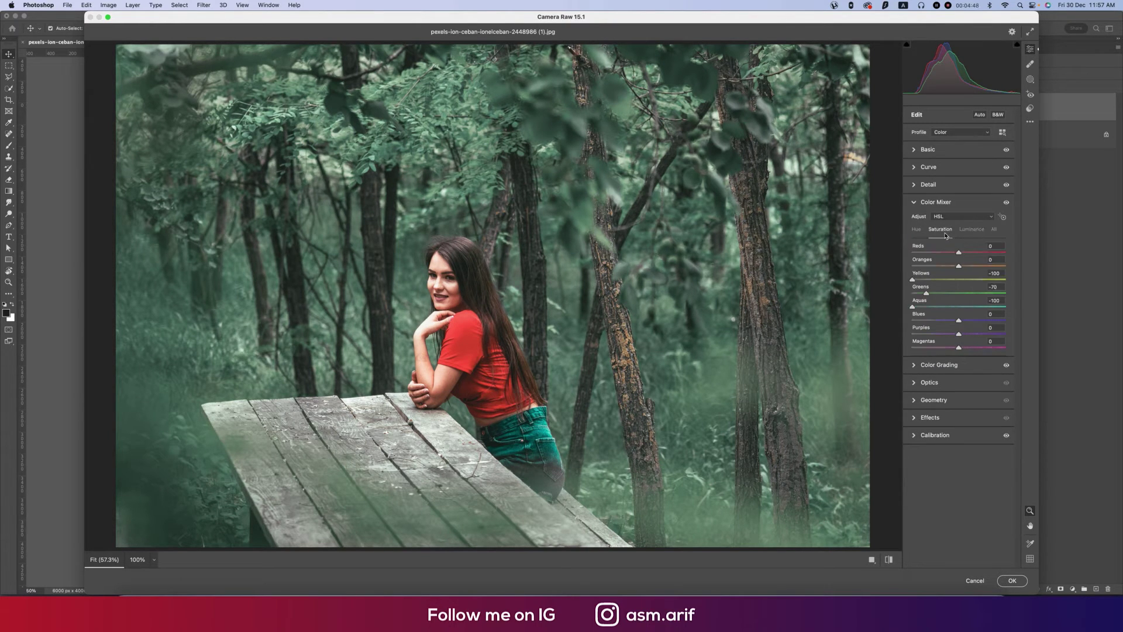
pyautogui.click(917, 229)
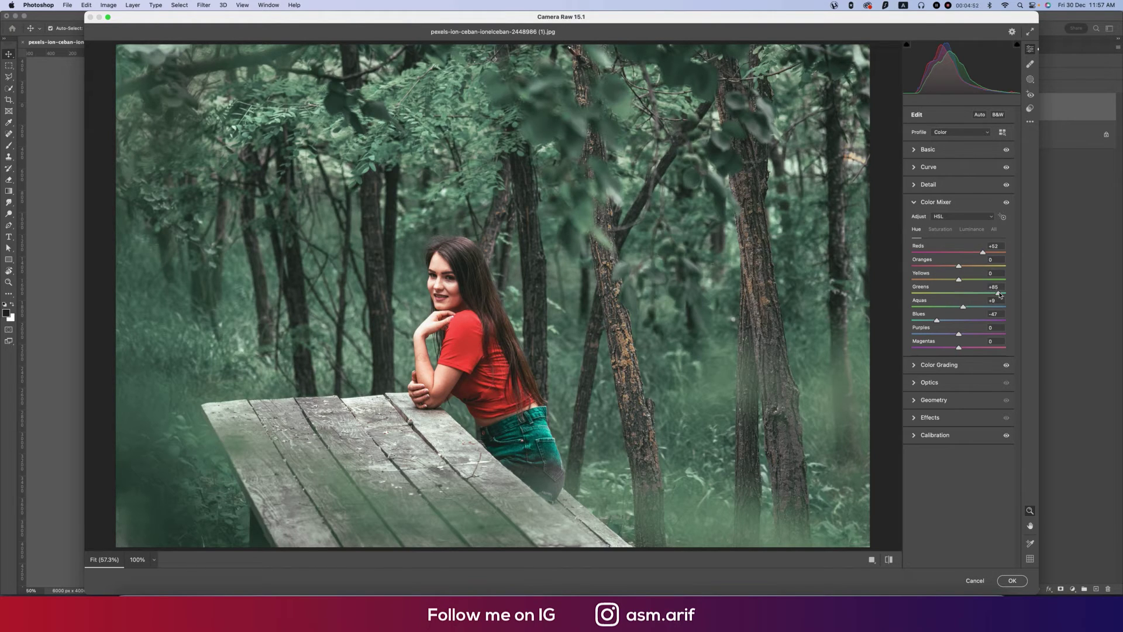
pyautogui.click(972, 229)
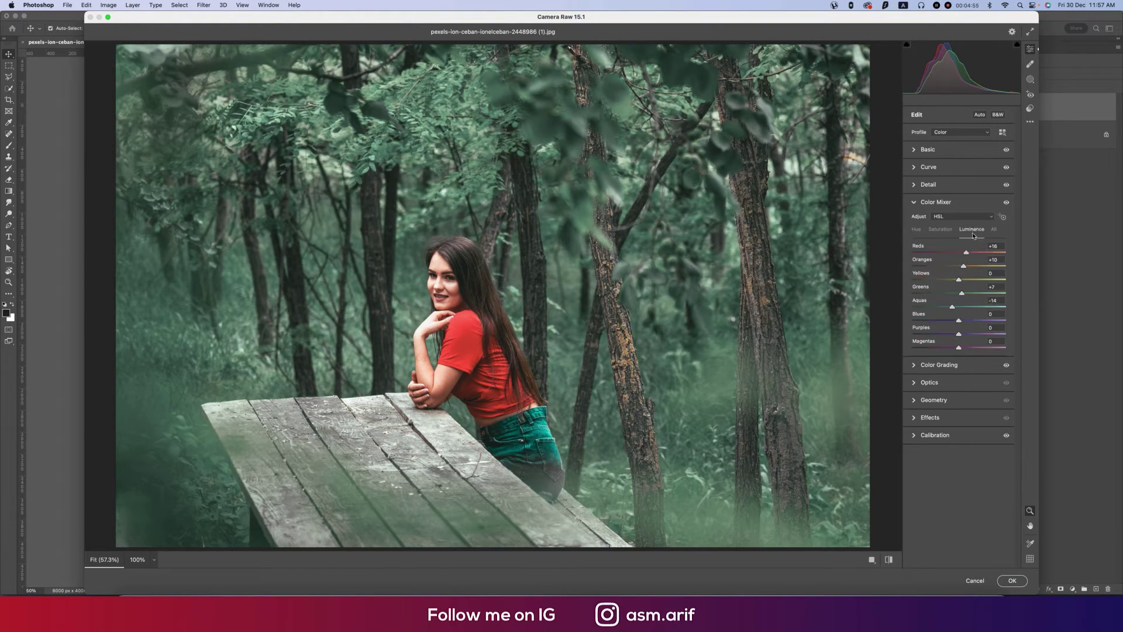
pyautogui.moveTo(964, 296); pyautogui.dragTo(960, 297)
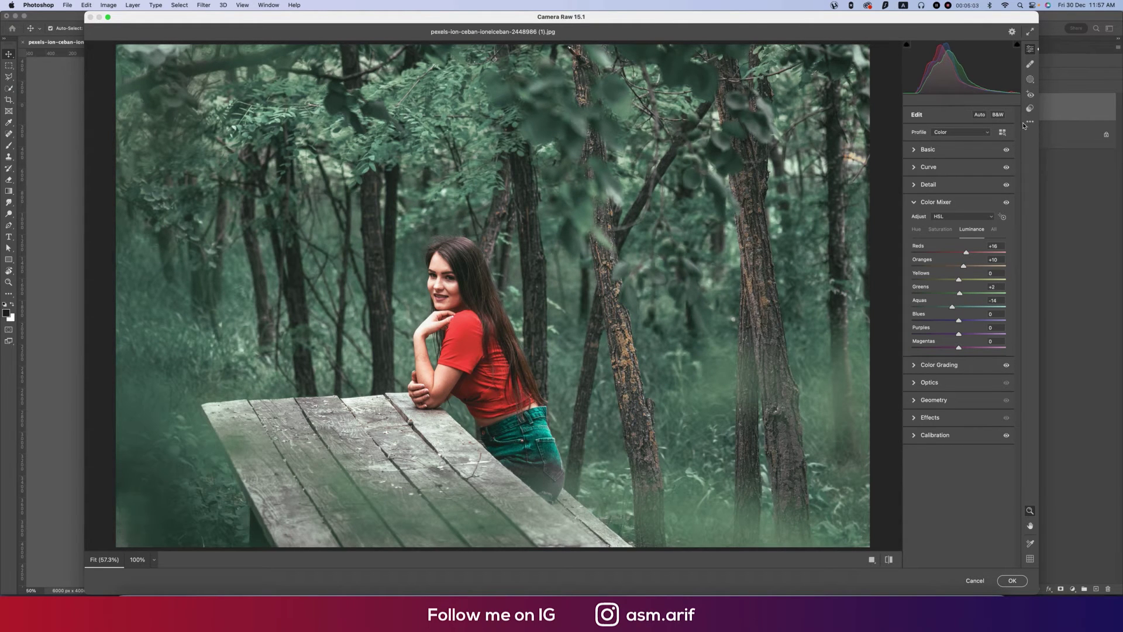
# Save the Camera Raw settings as a preset named 'green' in the XMP folder.
pyautogui.click(1030, 123)
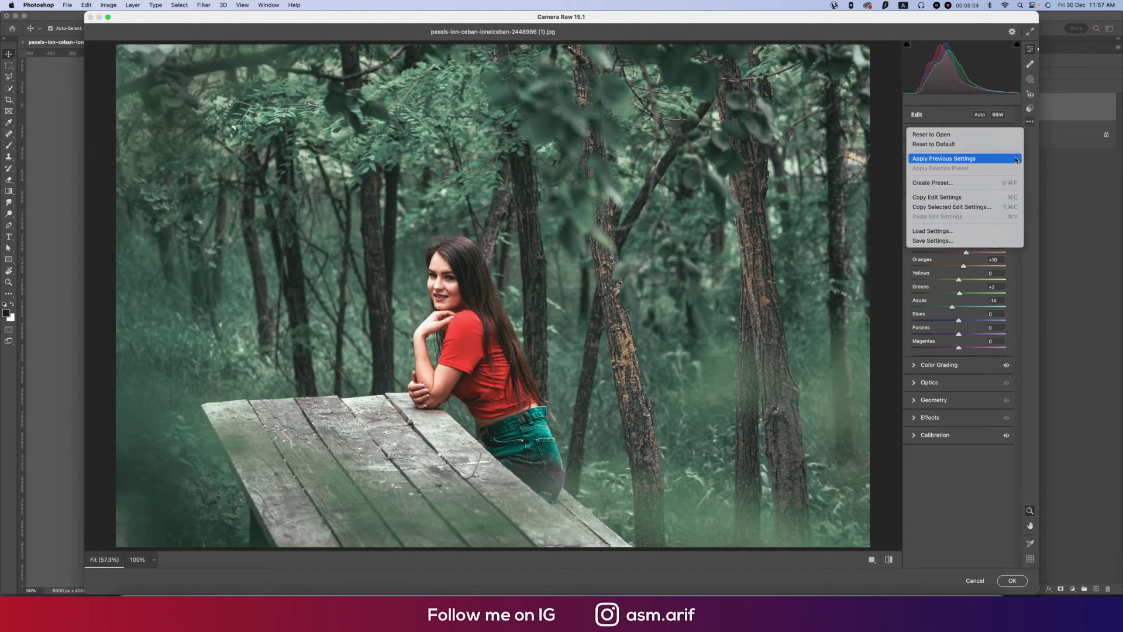
pyautogui.click(944, 240)
pyautogui.click(626, 113)
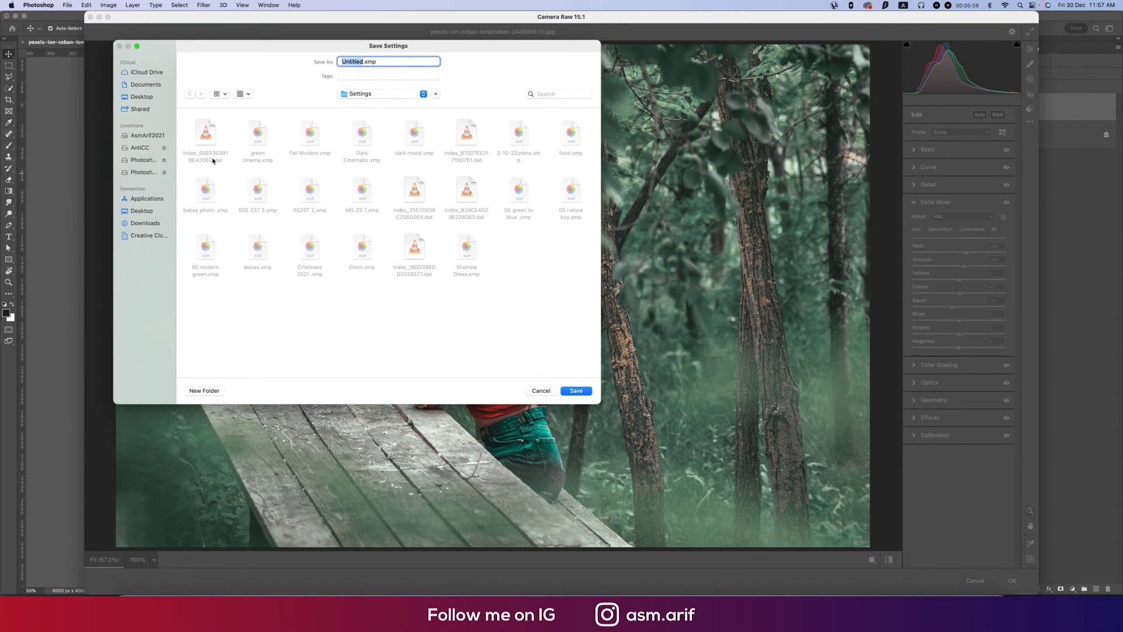
pyautogui.click(147, 135)
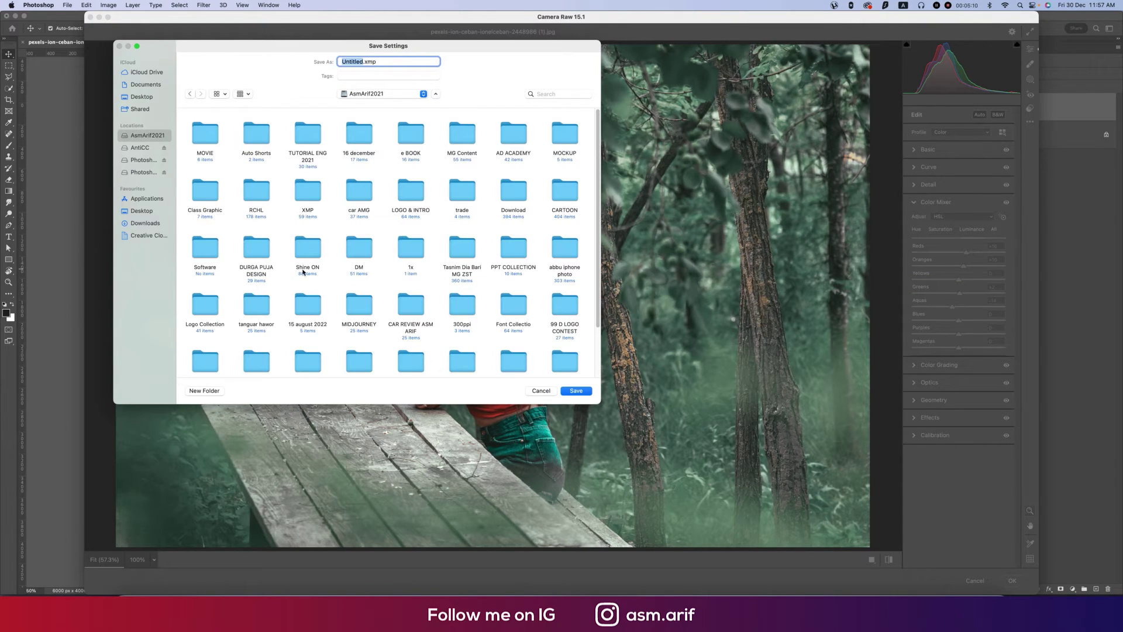
pyautogui.click(307, 194)
pyautogui.doubleClick(308, 193)
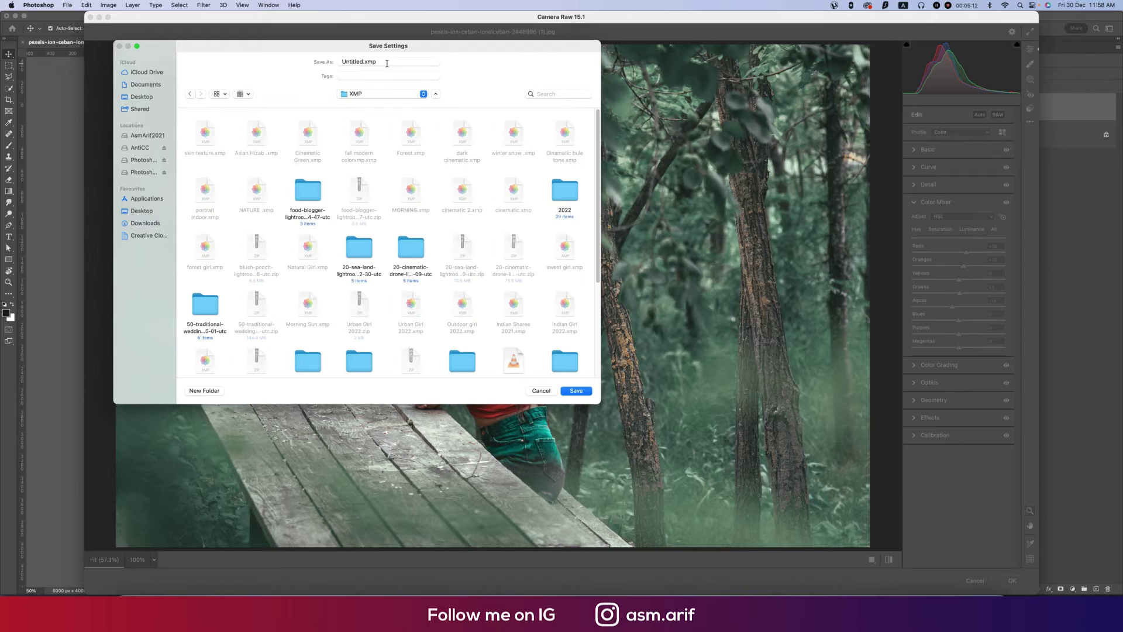
pyautogui.write('green')
pyautogui.write('u')
pyautogui.press('Return')
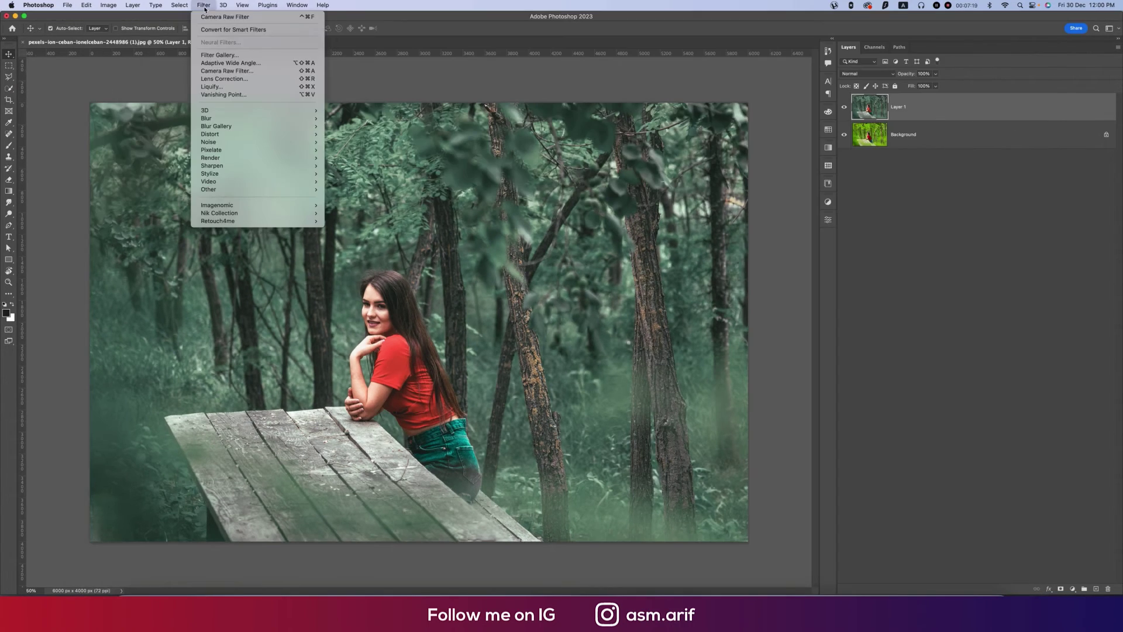
# Apply Color Efex Pro 4 Cross Processing using method L03 at 40% strength.
pyautogui.moveTo(306, 215)
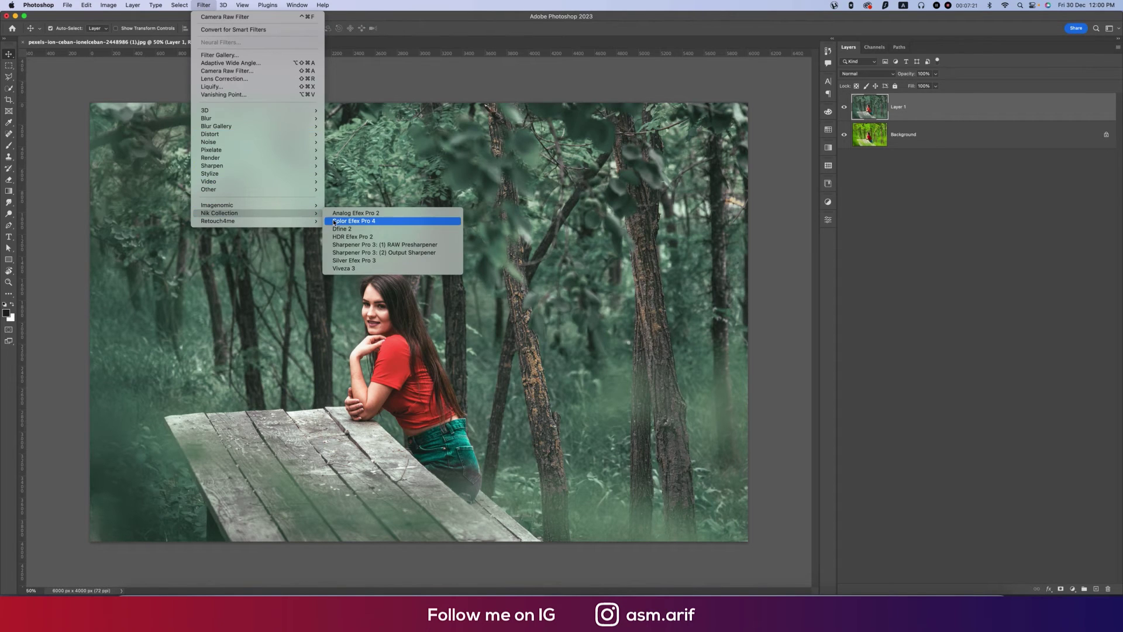
pyautogui.click(354, 221)
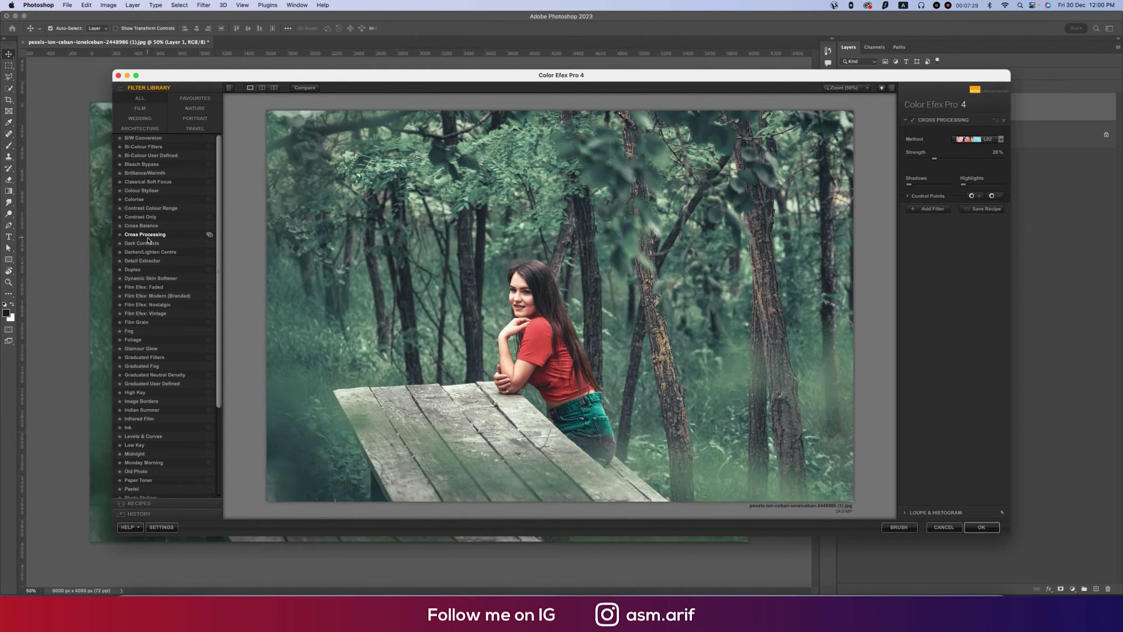
pyautogui.click(974, 139)
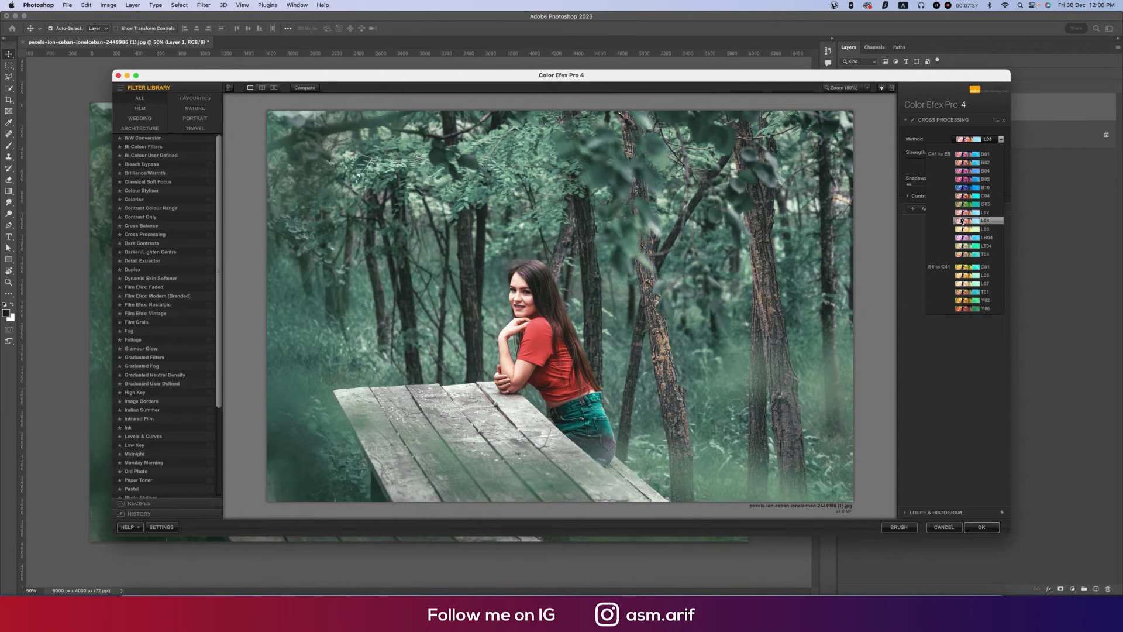
pyautogui.click(962, 222)
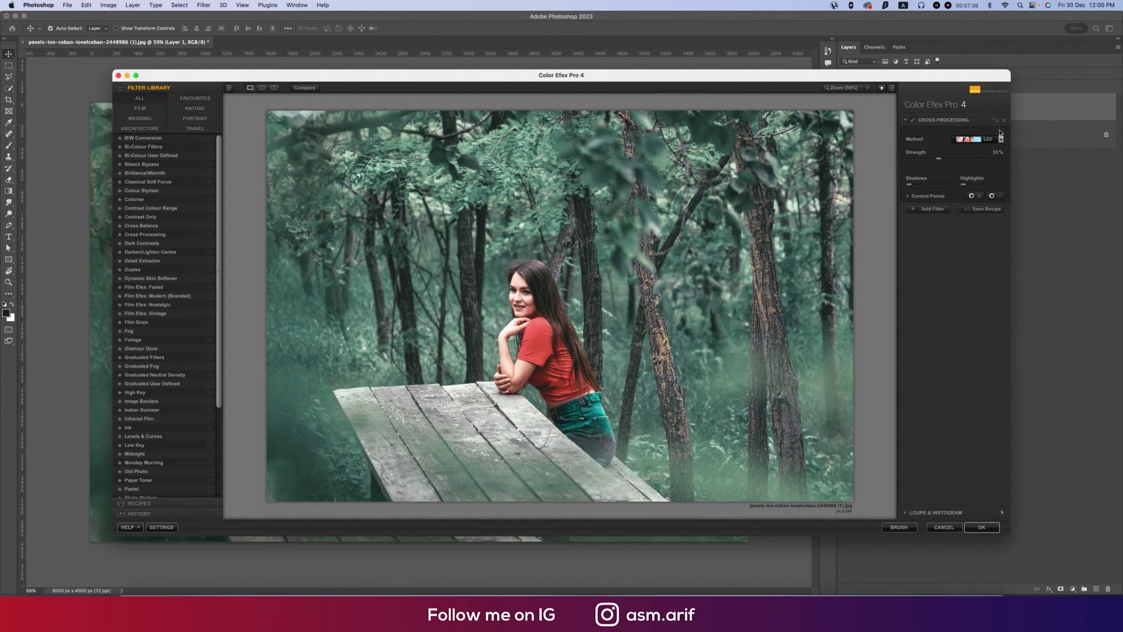
pyautogui.click(997, 156)
pyautogui.write('40')
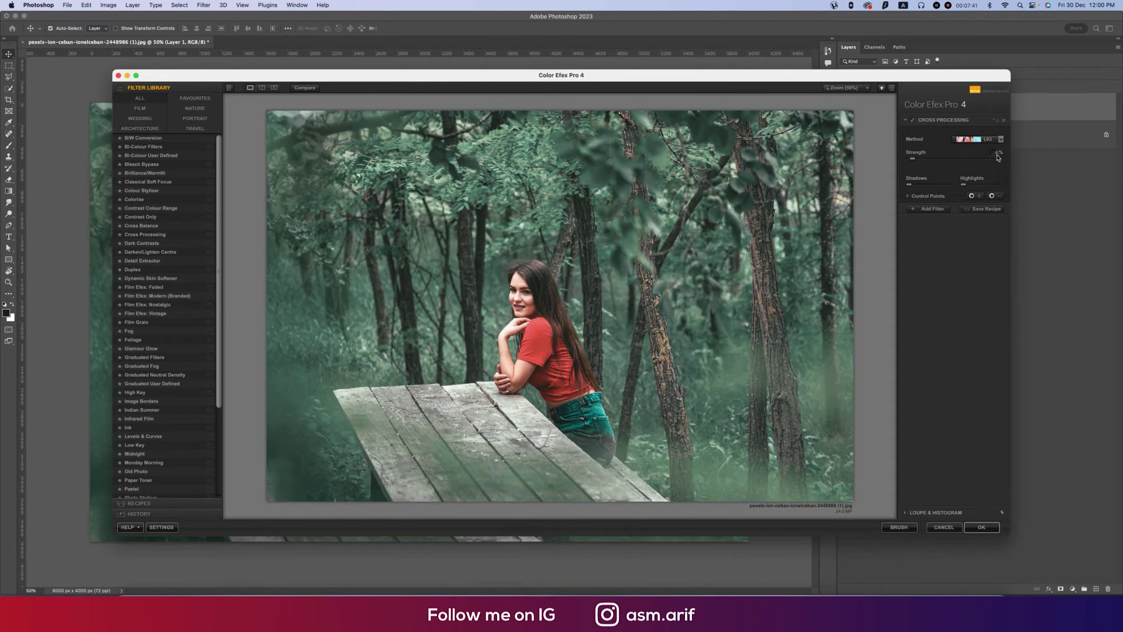
pyautogui.press('Return')
pyautogui.click(992, 530)
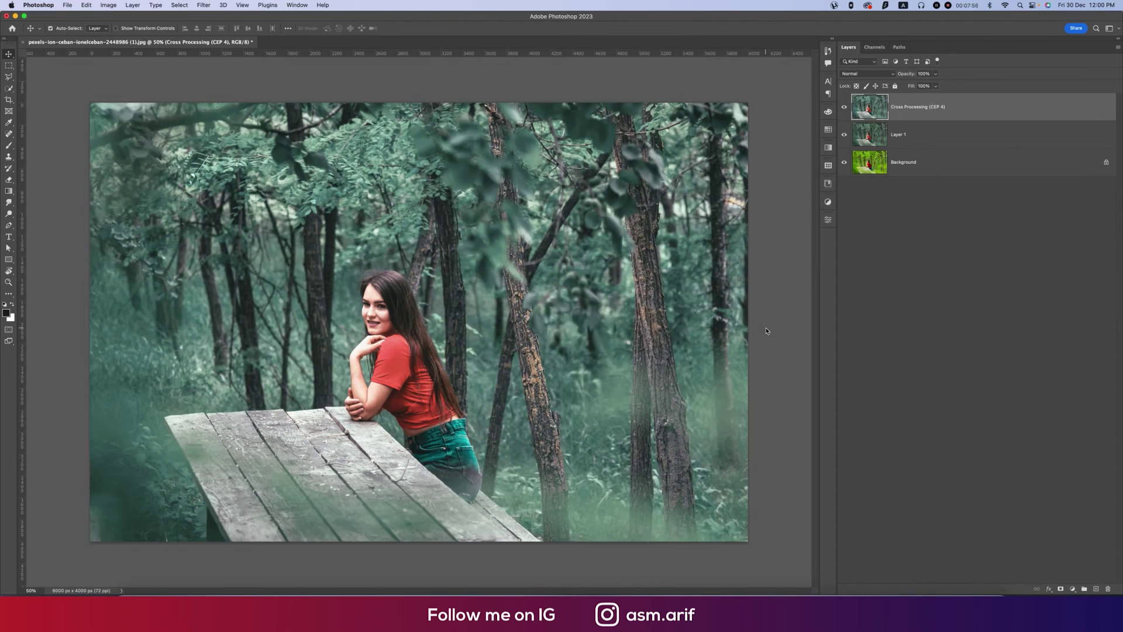
# Add a Levels adjustment layer with the black input raised to about 17.
pyautogui.click(1073, 589)
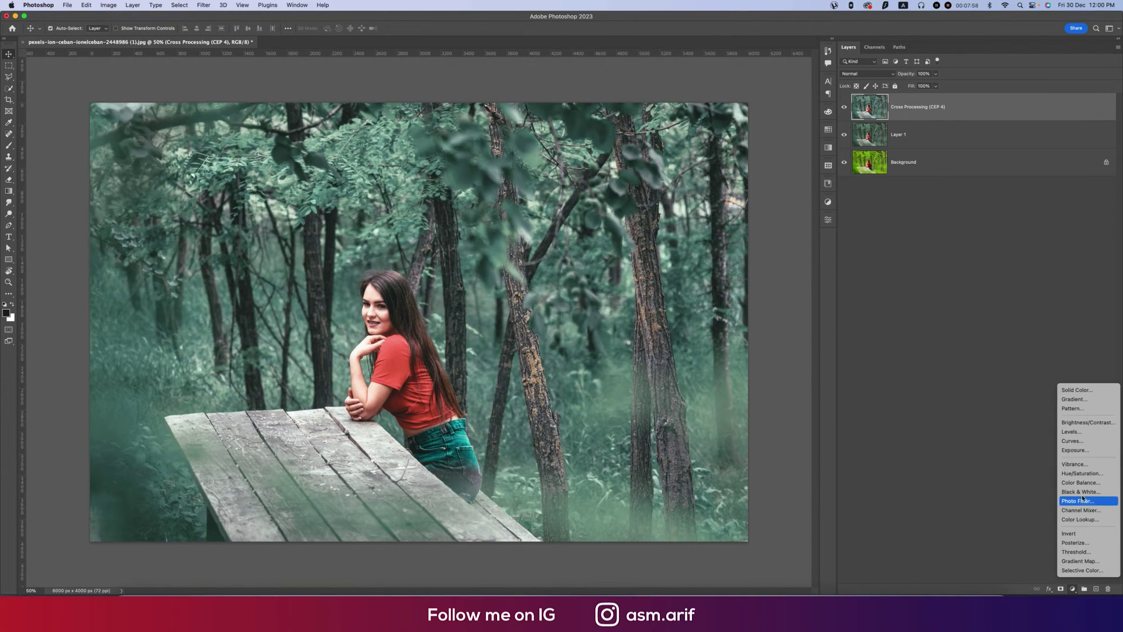
pyautogui.click(1078, 432)
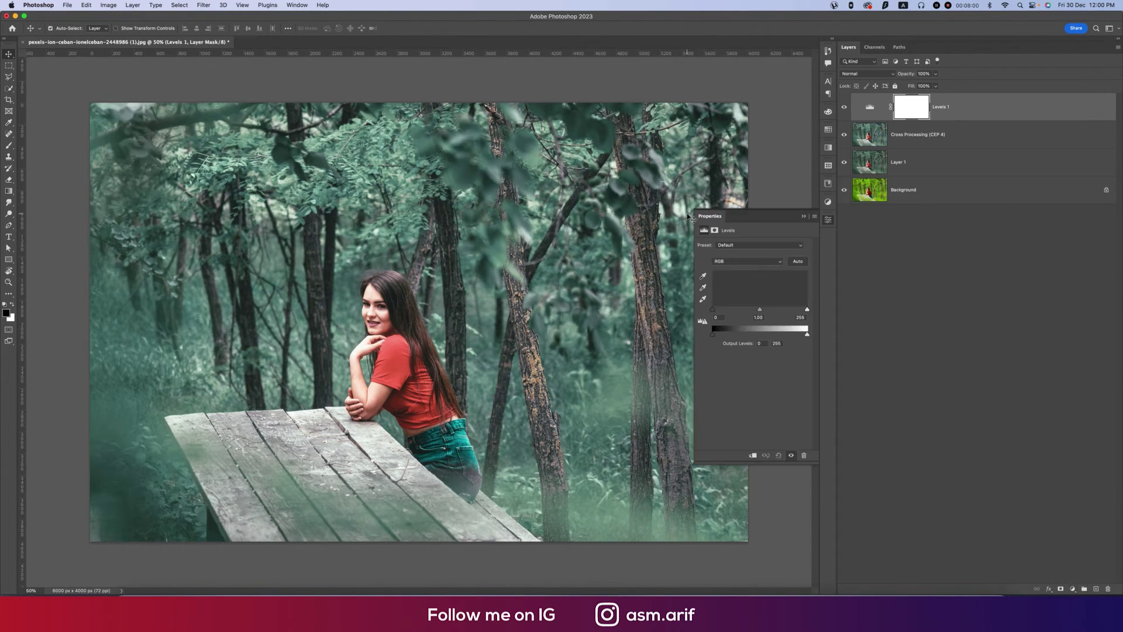
pyautogui.moveTo(713, 310); pyautogui.dragTo(720, 313)
pyautogui.click(828, 220)
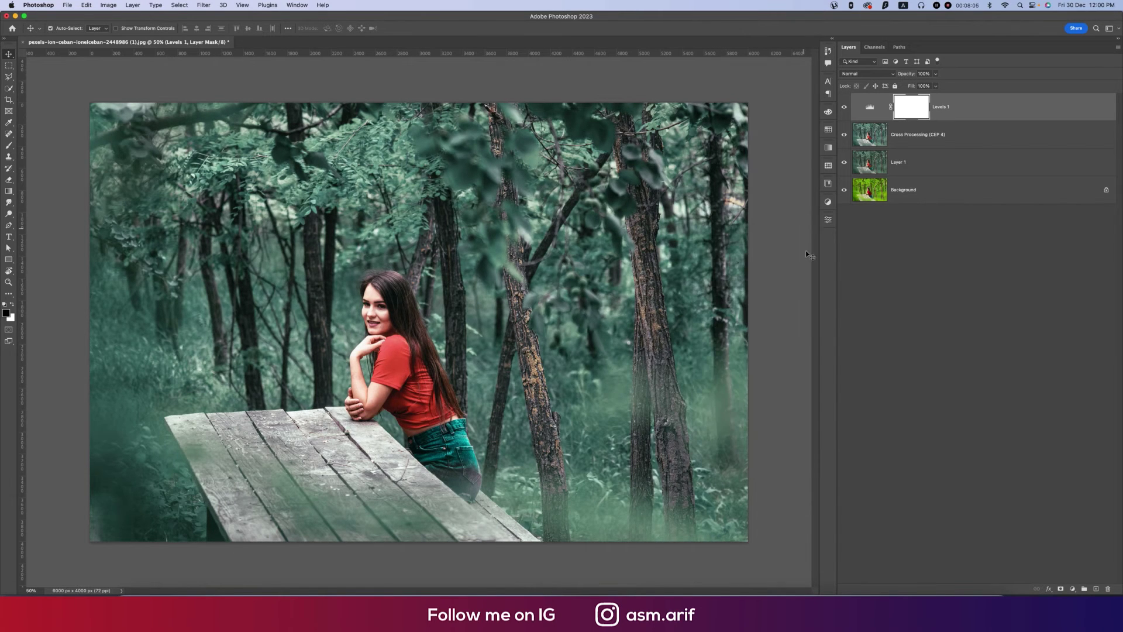
# Add a Curves layer with a midpoint anchor and the black point lifted to about 30.
pyautogui.click(1073, 588)
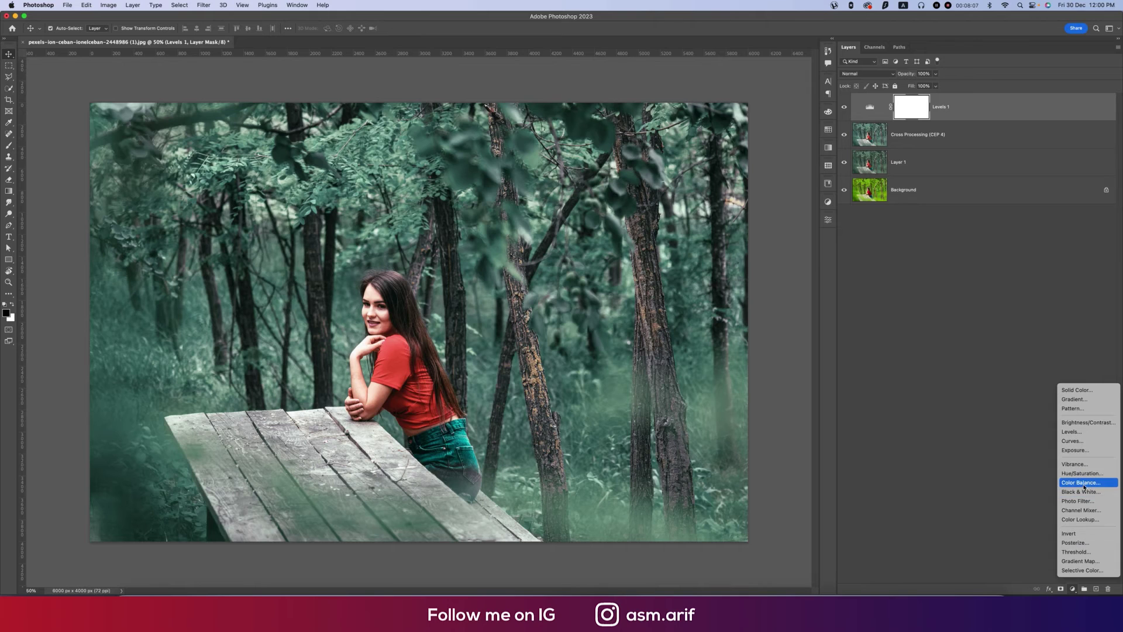
pyautogui.click(1086, 440)
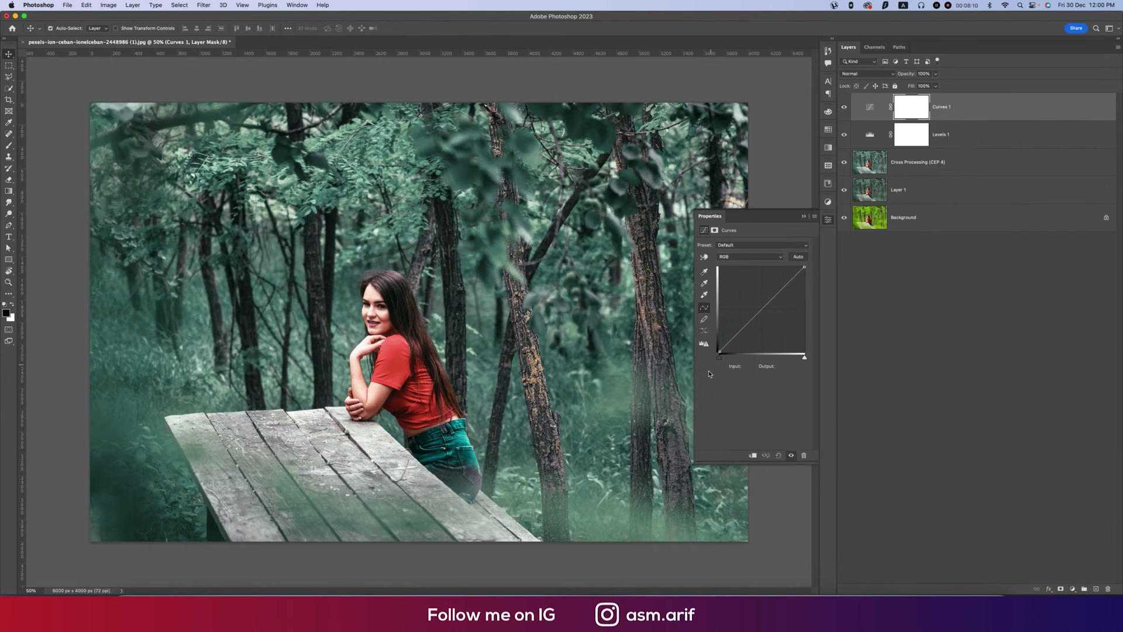
pyautogui.click(756, 316)
pyautogui.moveTo(721, 351); pyautogui.dragTo(716, 341)
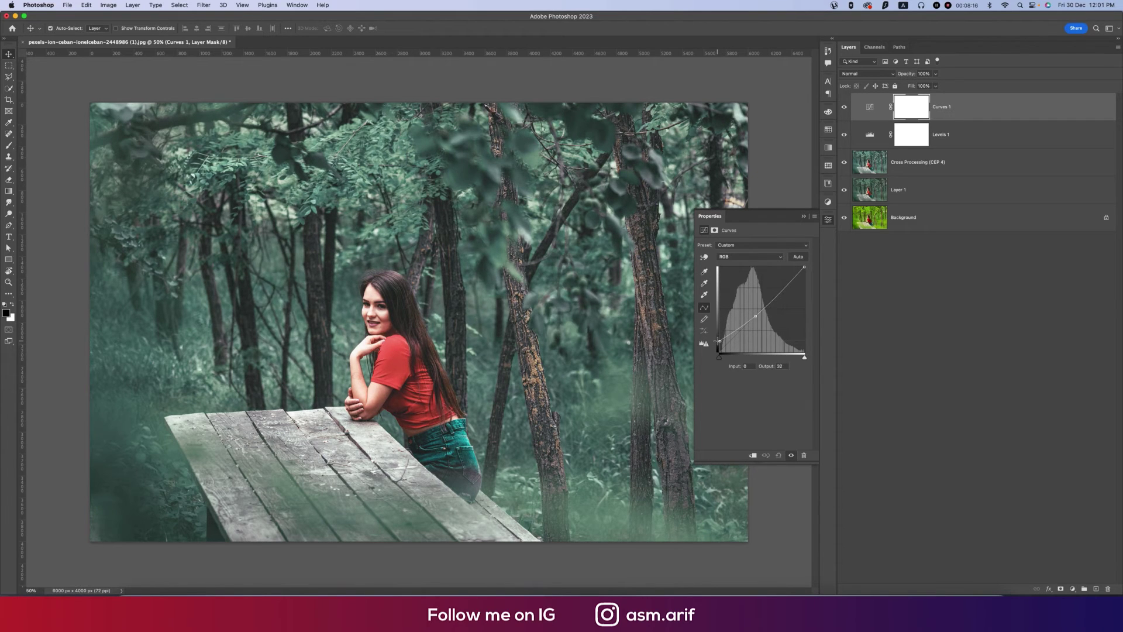
pyautogui.click(804, 216)
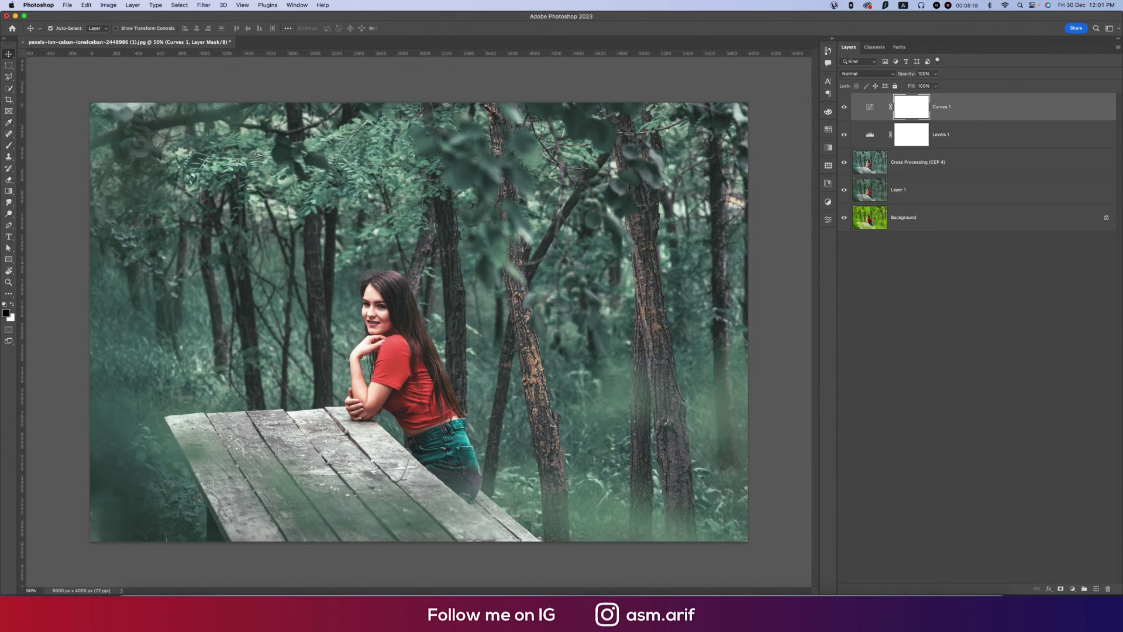
pyautogui.click(1073, 592)
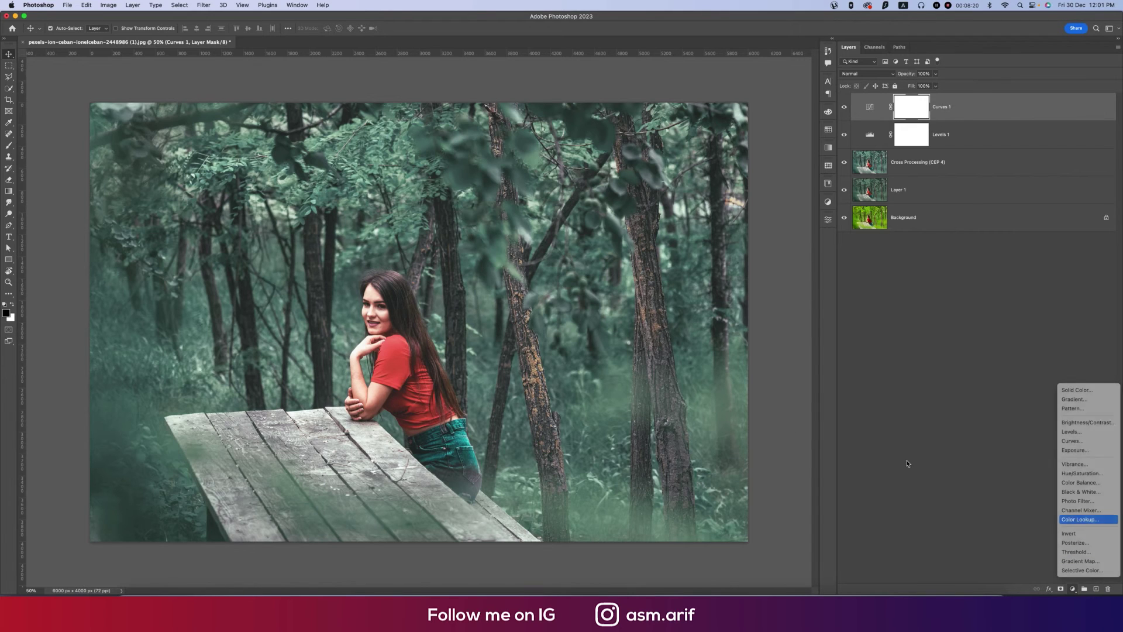
# Add a Color Lookup adjustment layer using the Candlelight.CUBE 3DLUT file.
pyautogui.click(1088, 520)
pyautogui.click(760, 244)
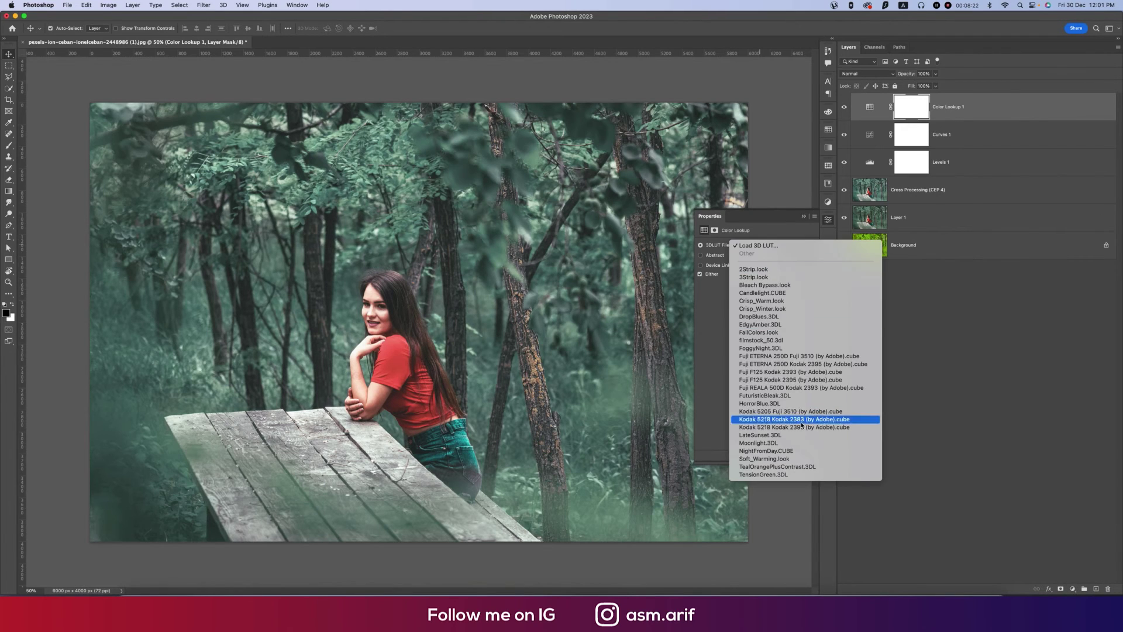
pyautogui.click(773, 293)
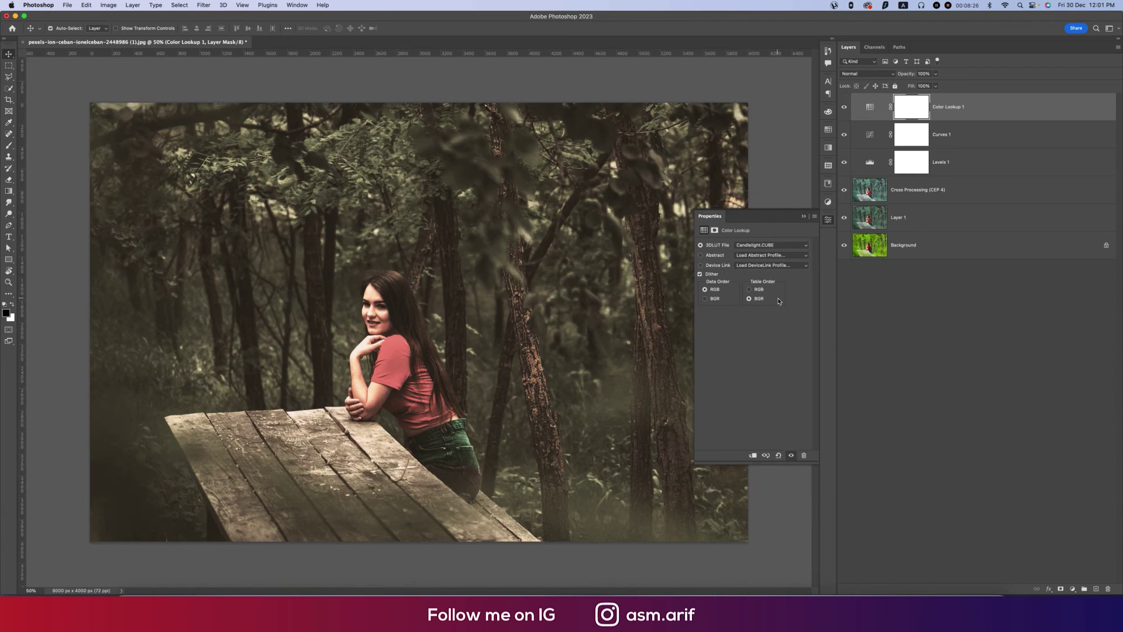
pyautogui.click(828, 219)
# Set Color Lookup 1 to 11% opacity and 77% fill, then compare against the Background.
pyautogui.click(935, 74)
pyautogui.moveTo(938, 84); pyautogui.dragTo(902, 87)
pyautogui.click(937, 87)
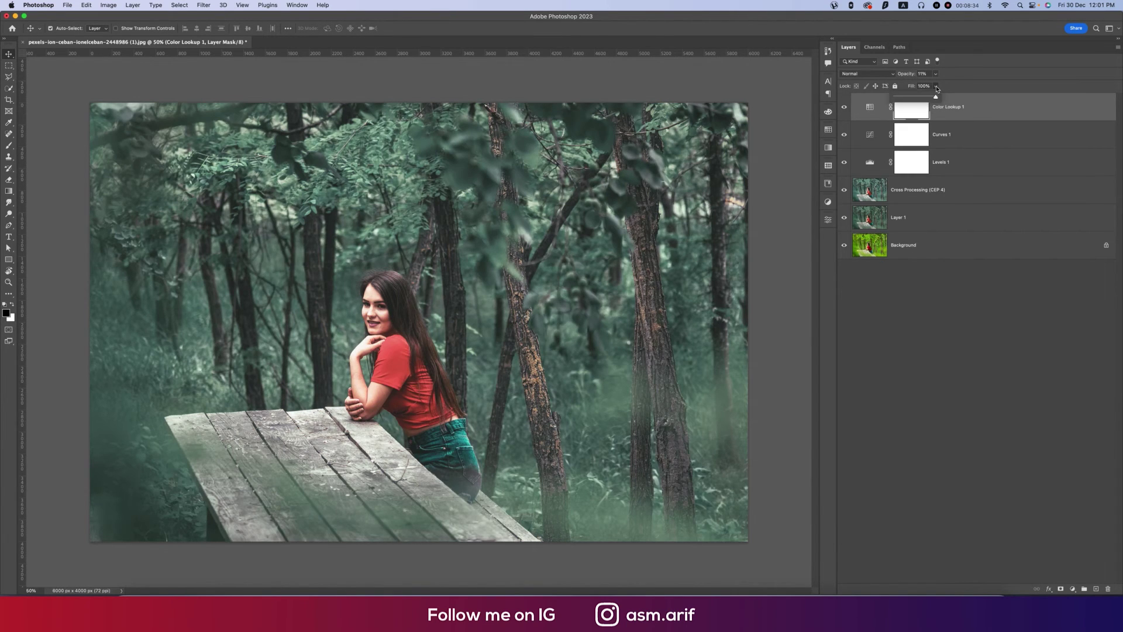
pyautogui.click(857, 118)
pyautogui.keyDown('alt'); pyautogui.click(845, 246); pyautogui.keyUp('alt')
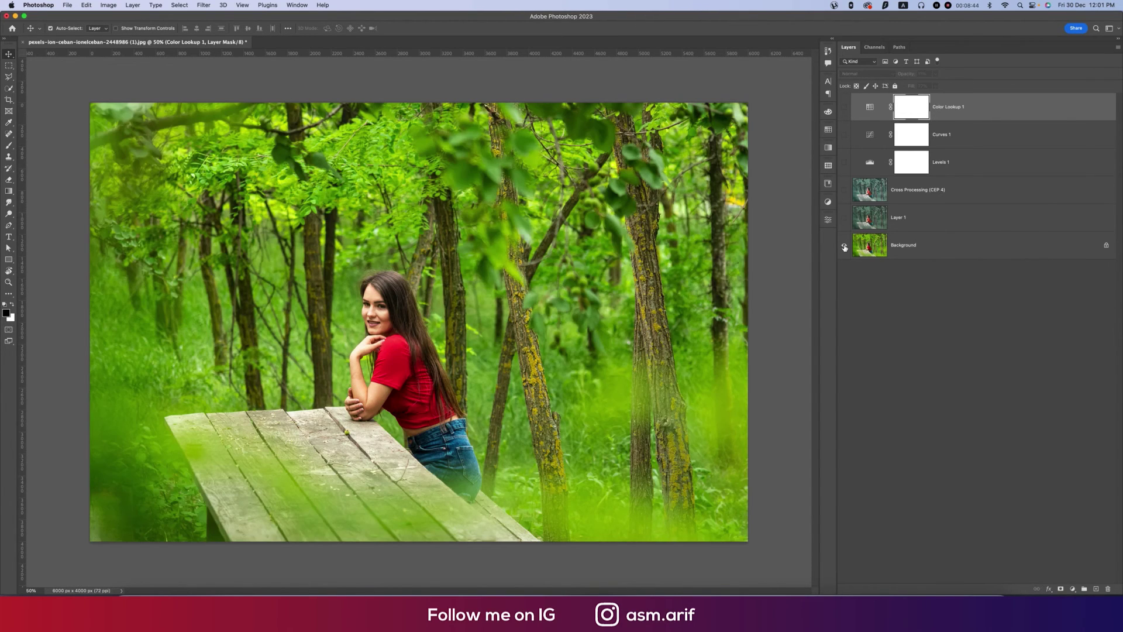
pyautogui.keyDown('alt'); pyautogui.click(844, 247); pyautogui.keyUp('alt')
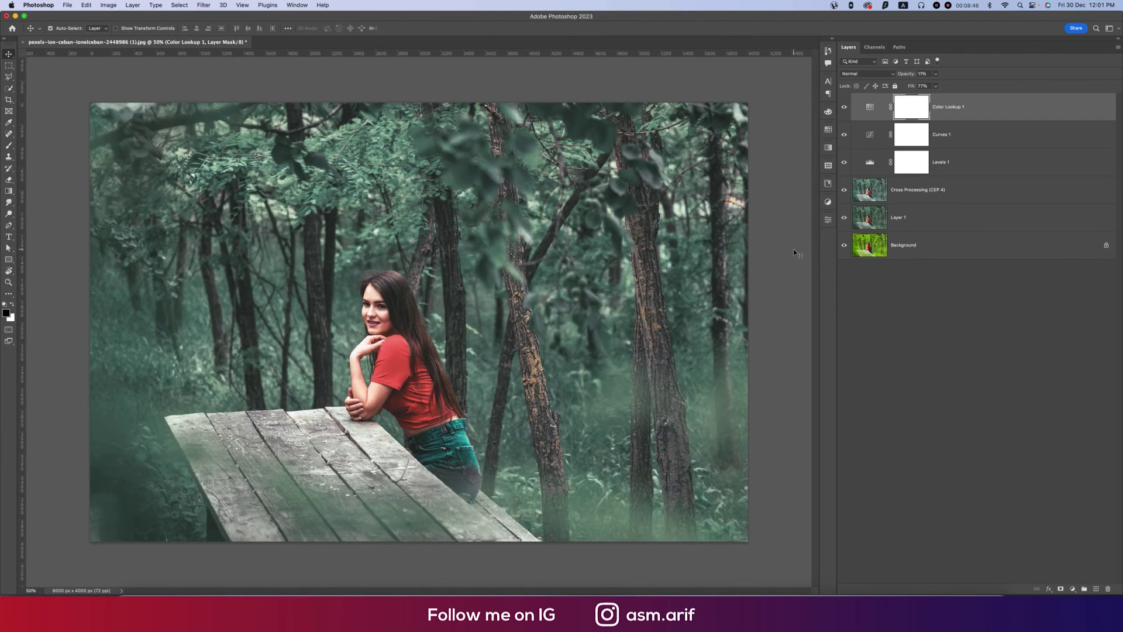